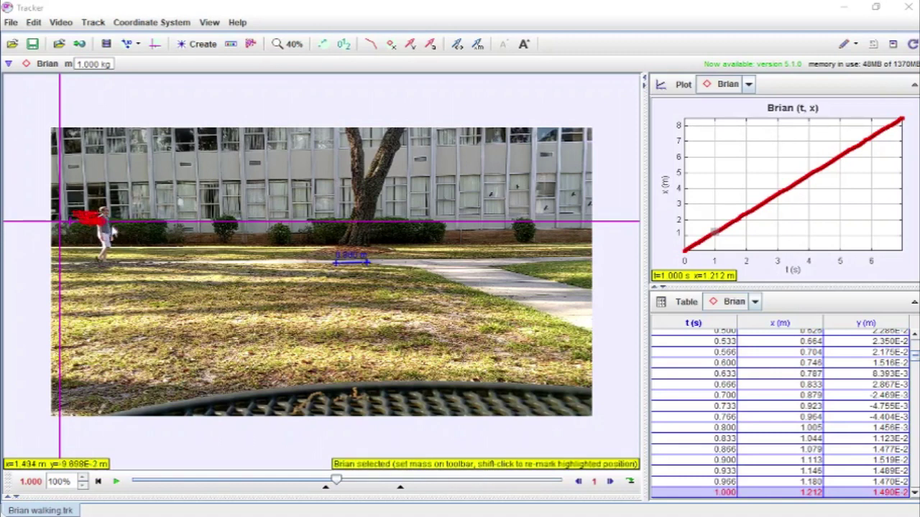
# - Select the walker's track and advance the video to t = 5.964 s, where x = 7.235 m
pyautogui.click(101, 221)
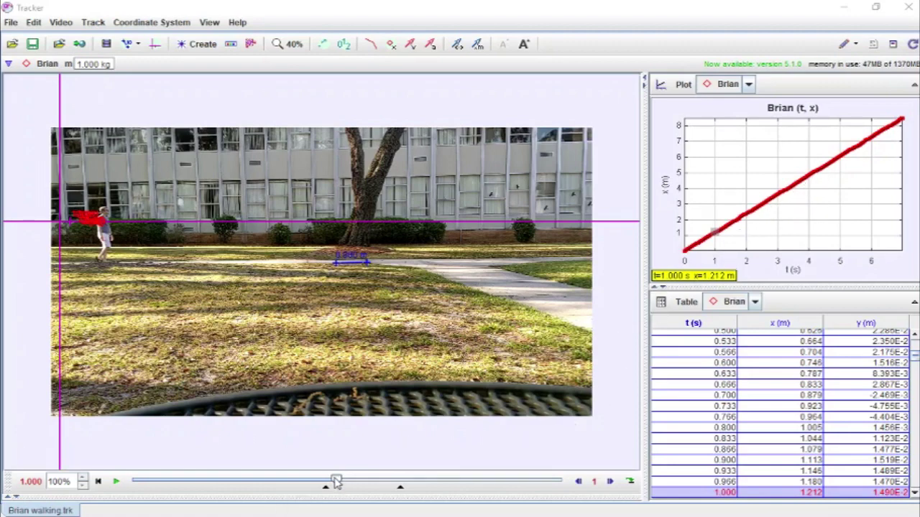
pyautogui.moveTo(336, 482); pyautogui.dragTo(390, 489)
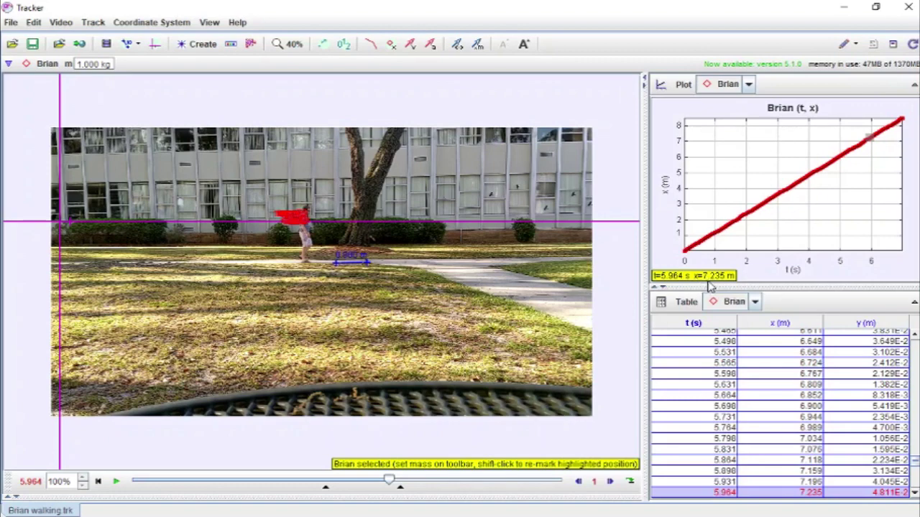
# - Enter (7.235 meters - ??? meters)/(5.964 seconds - ??? seconds) in Chrome's address bar
pyautogui.hotkey('alt', 'Tab')
pyautogui.hotkey('alt', 'Tab')
pyautogui.hotkey('alt', 'Tab')
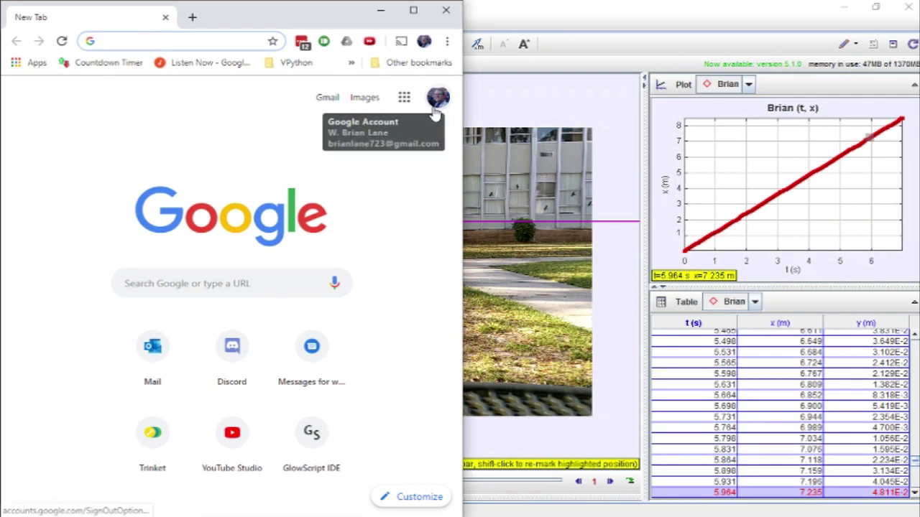
pyautogui.write('7.')
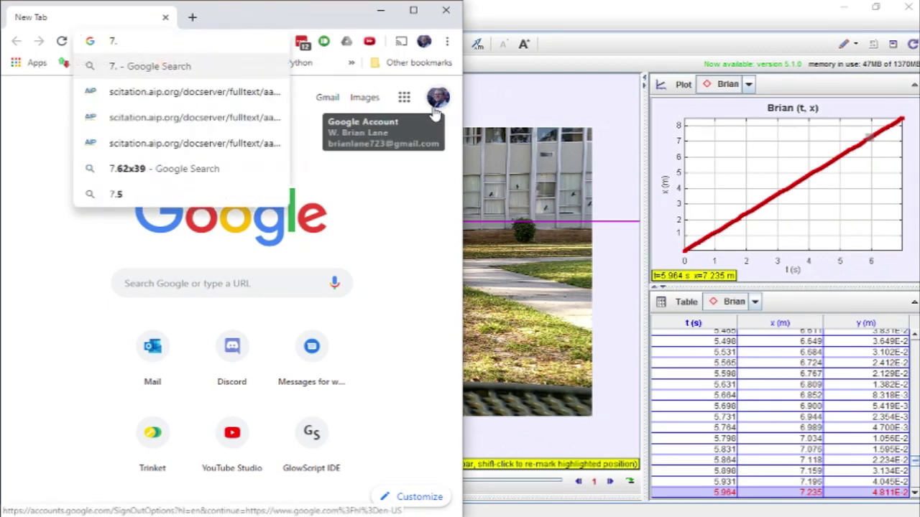
pyautogui.write('235')
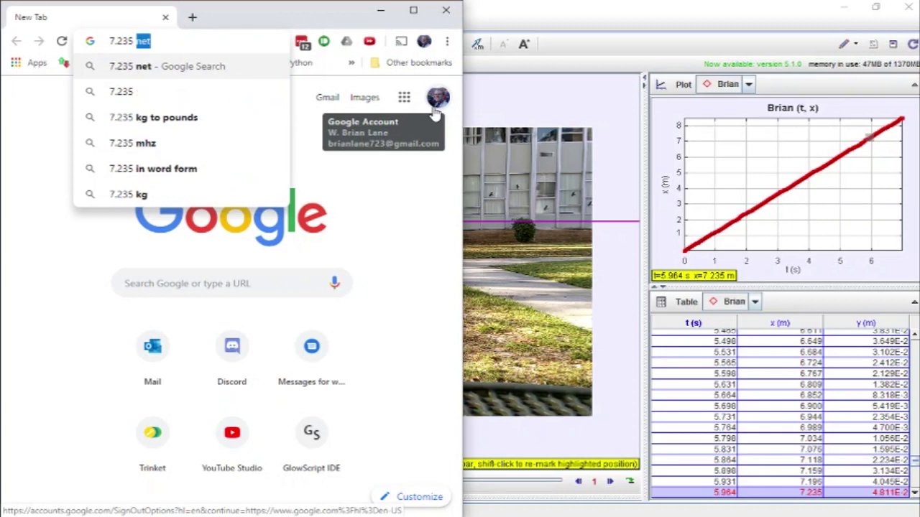
pyautogui.write(' meters')
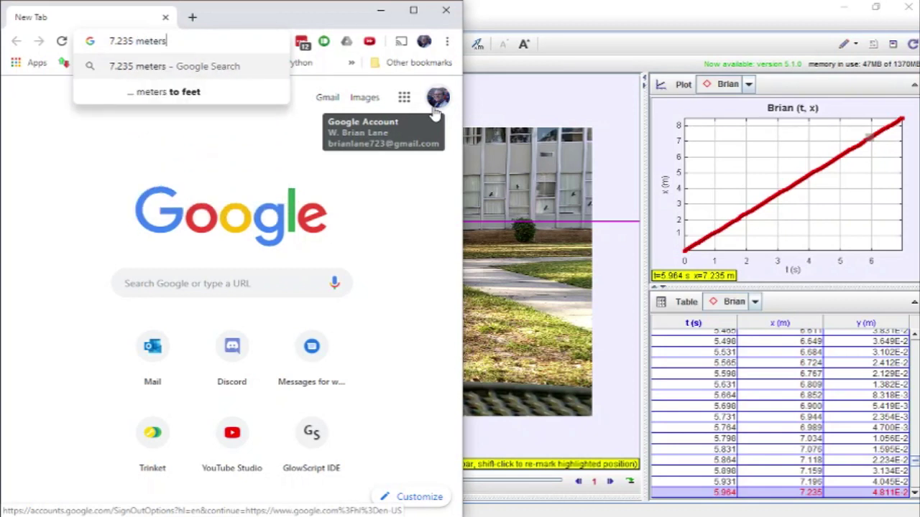
pyautogui.write(' - ')
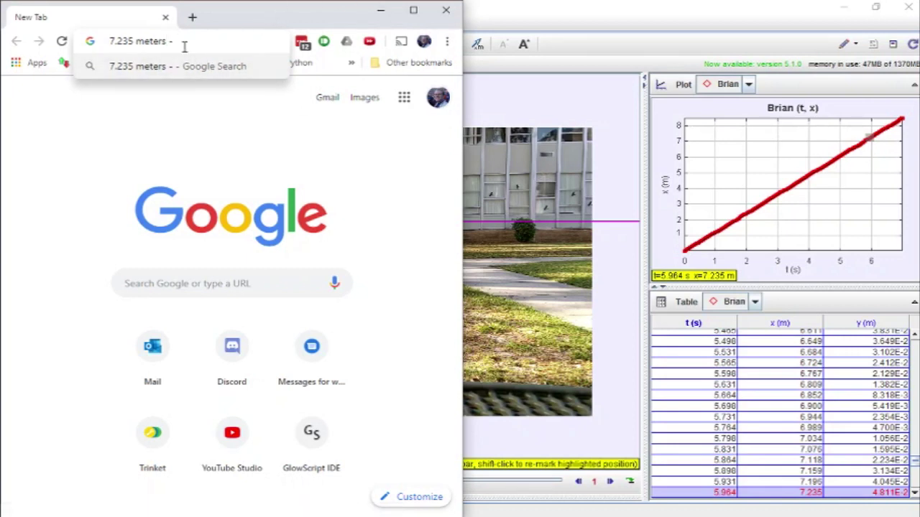
pyautogui.write('??? meters')
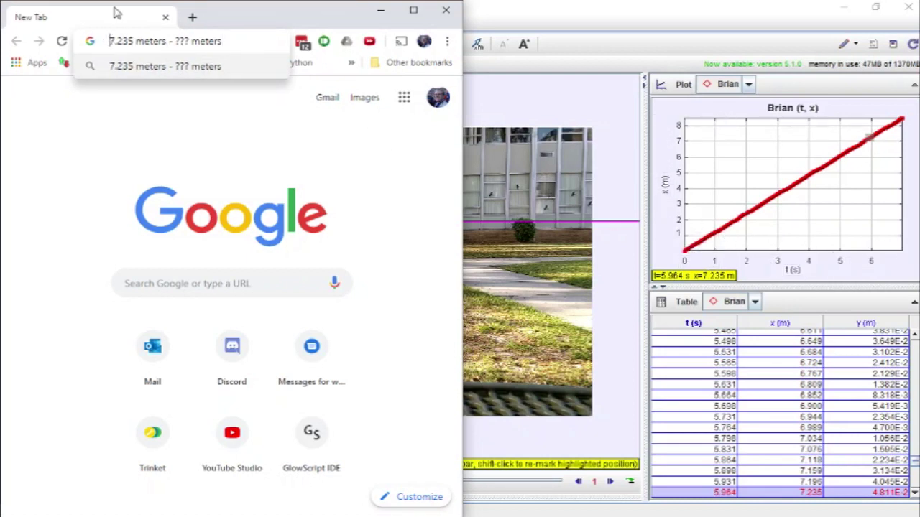
pyautogui.write('(')
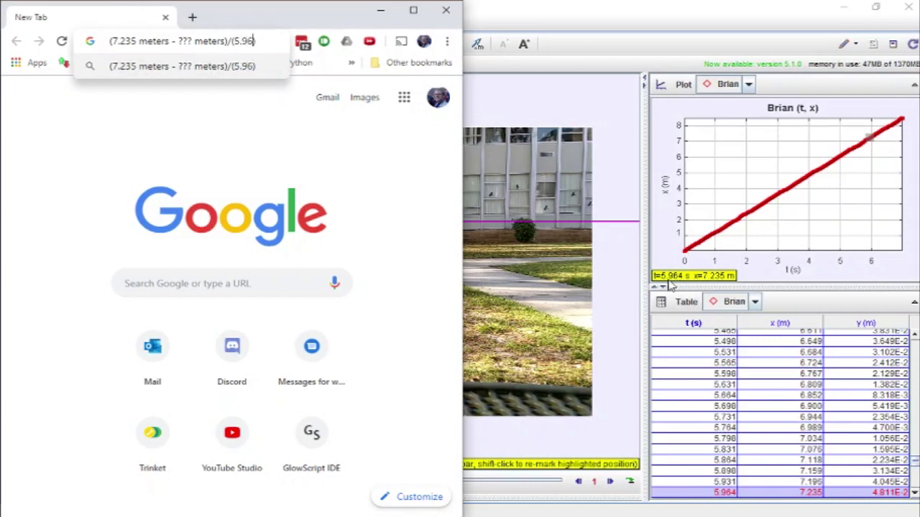
pyautogui.write('econds')
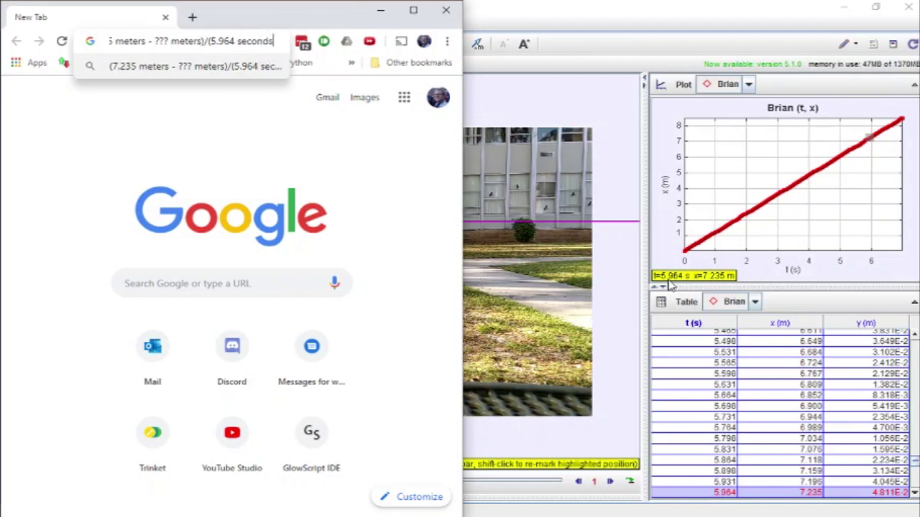
pyautogui.write(' - ??? seconds')
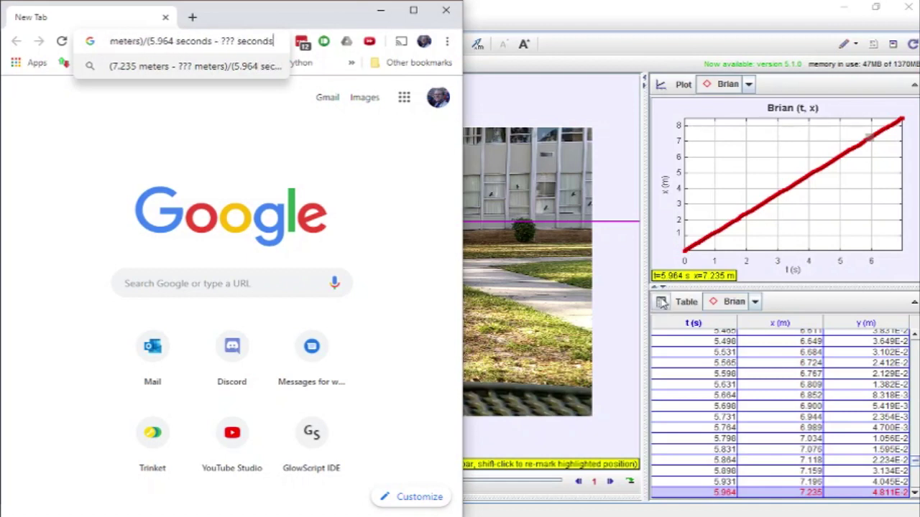
pyautogui.press('Home')
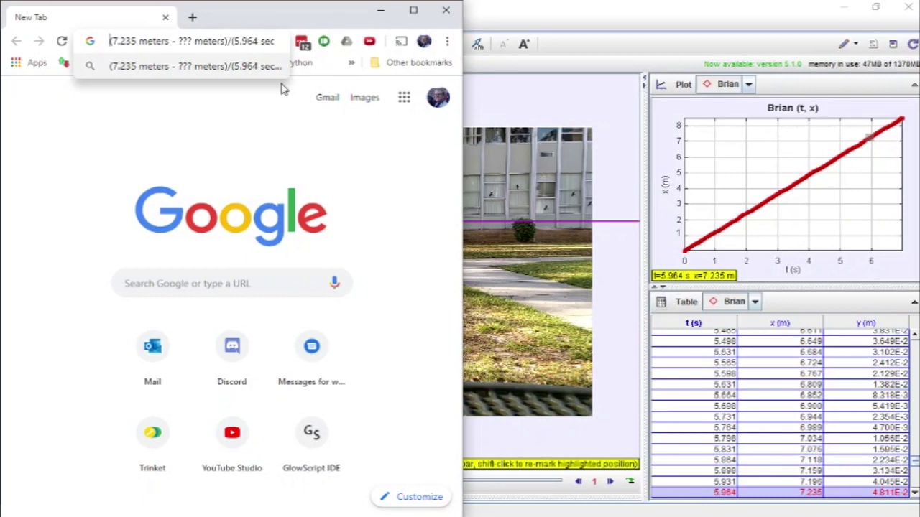
# - Step the Tracker video back to t = 1.133 s, where x reads 1.350 m
pyautogui.click(544, 6)
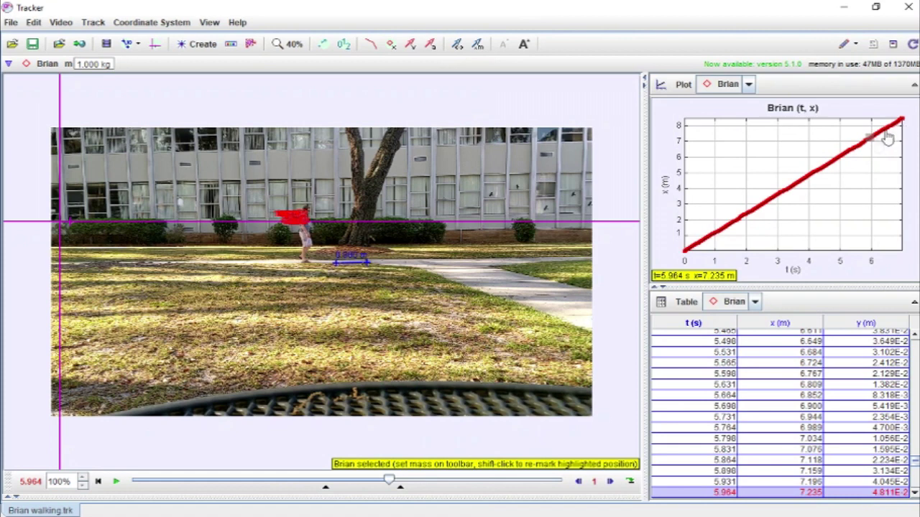
pyautogui.click(686, 261)
pyautogui.moveTo(386, 485); pyautogui.dragTo(337, 484)
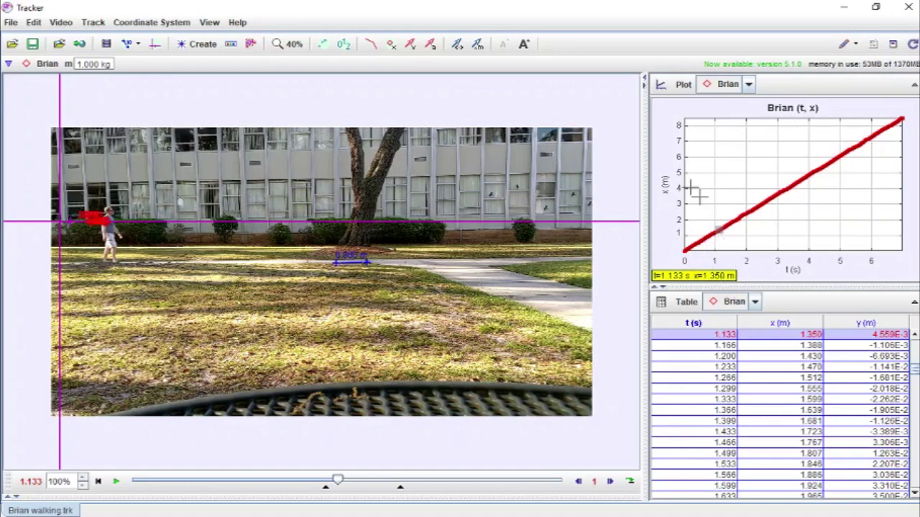
pyautogui.hotkey('alt', 'Tab')
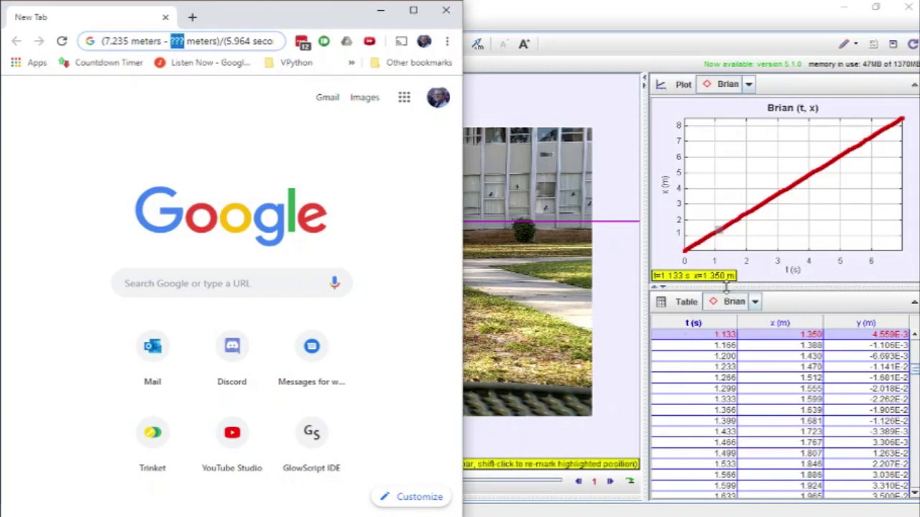
# - Replace the placeholders with 1.350 meters and 1.133 seconds, and maximize the browser
pyautogui.write('1.350')
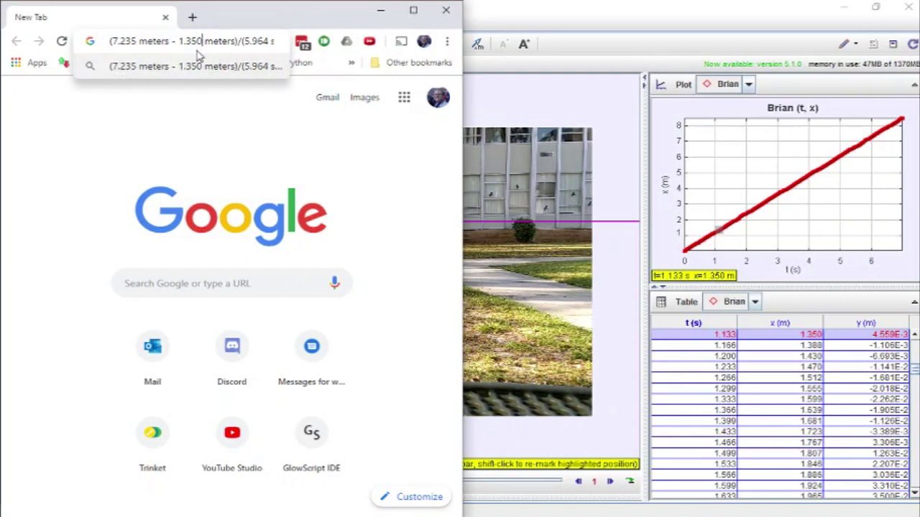
pyautogui.press('End')
pyautogui.press('Left')
pyautogui.press('Left')
pyautogui.press('Left')
pyautogui.press('Left')
pyautogui.press('Left')
pyautogui.press('Left')
pyautogui.press('Left')
pyautogui.press('Left')
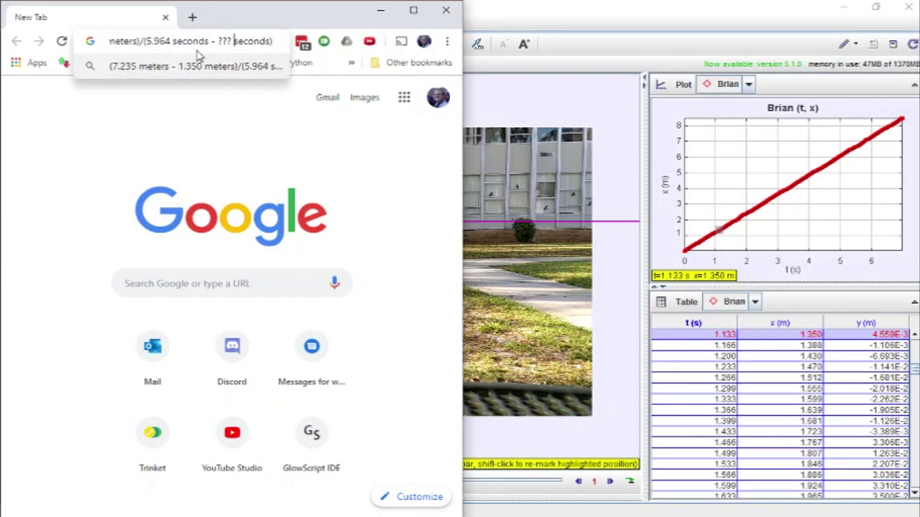
pyautogui.press('Left')
pyautogui.hotkey('shift', 'Left')
pyautogui.hotkey('shift', 'Left')
pyautogui.hotkey('shift', 'Left')
pyautogui.write('1.')
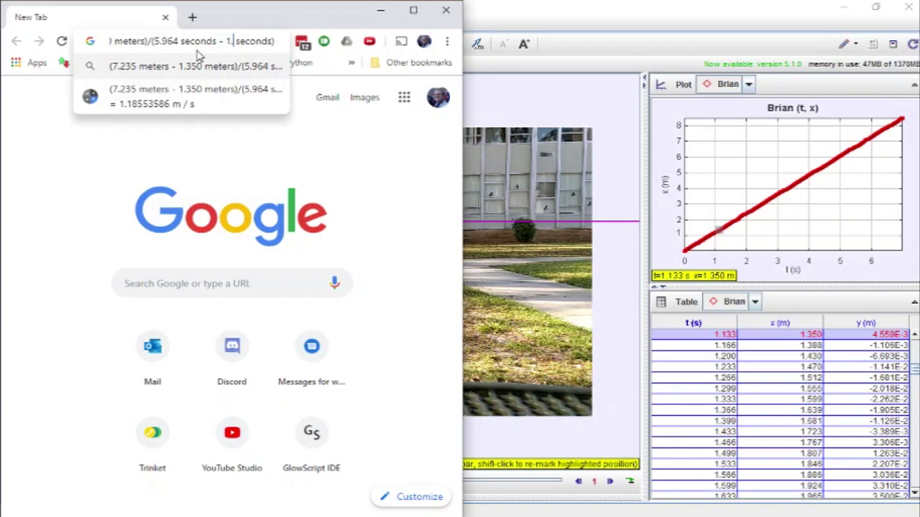
pyautogui.write('133')
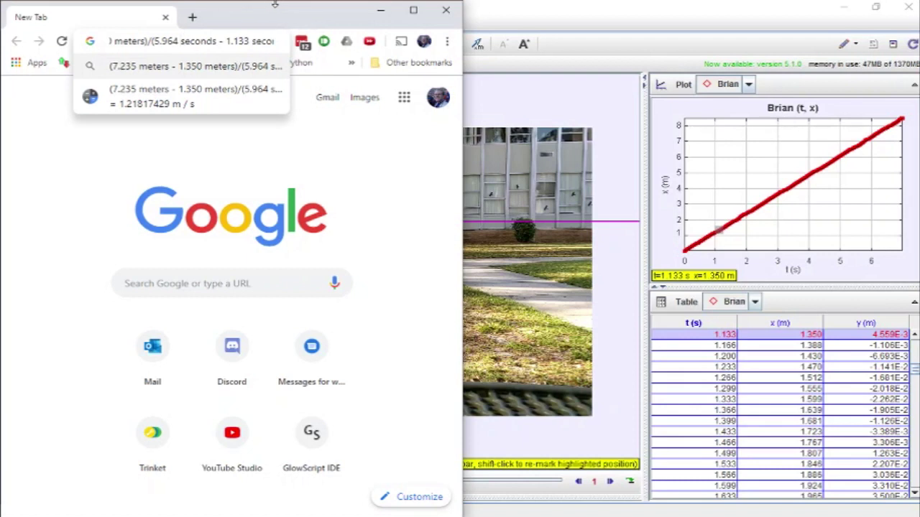
pyautogui.press('Left')
pyautogui.press('Left')
pyautogui.press('Left')
pyautogui.press('Left')
pyautogui.press('Left')
pyautogui.press('Left')
pyautogui.press('Left')
pyautogui.press('Left')
pyautogui.press('Left')
pyautogui.press('Left')
pyautogui.press('Left')
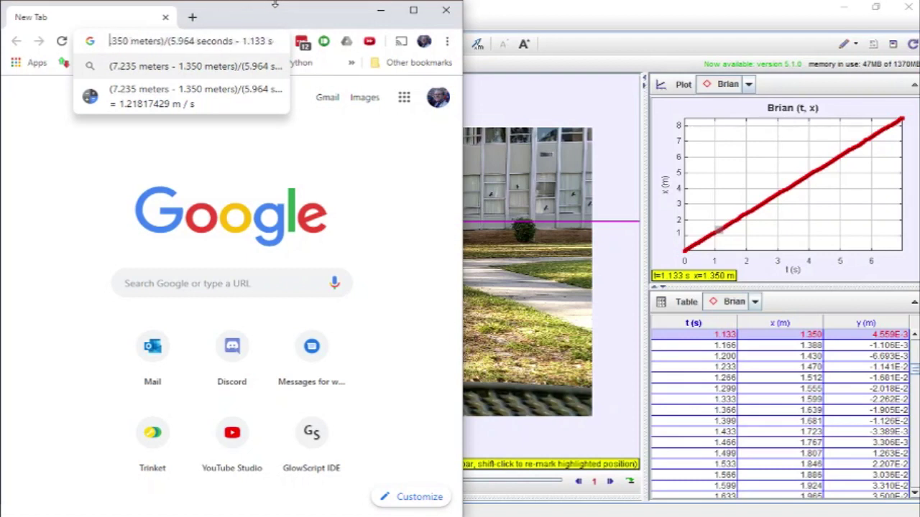
pyautogui.press('Left')
pyautogui.press('Left')
pyautogui.press('Left')
pyautogui.press('Left')
pyautogui.press('Left')
pyautogui.press('Left')
pyautogui.press('Left')
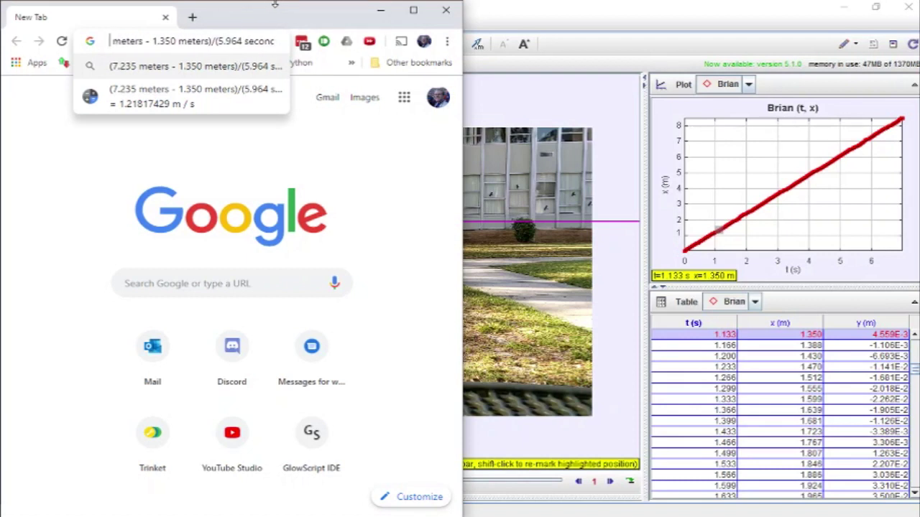
pyautogui.press('Left')
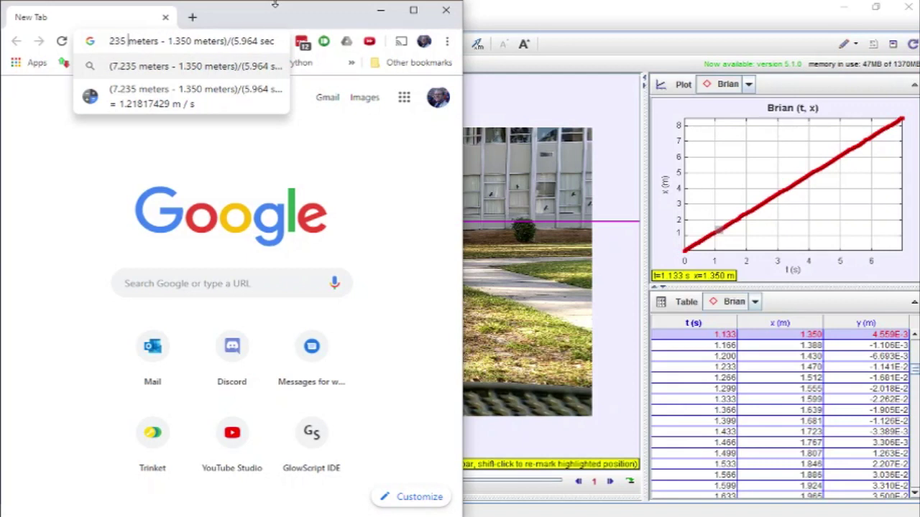
pyautogui.press('Left')
pyautogui.press('Left')
pyautogui.press('Left')
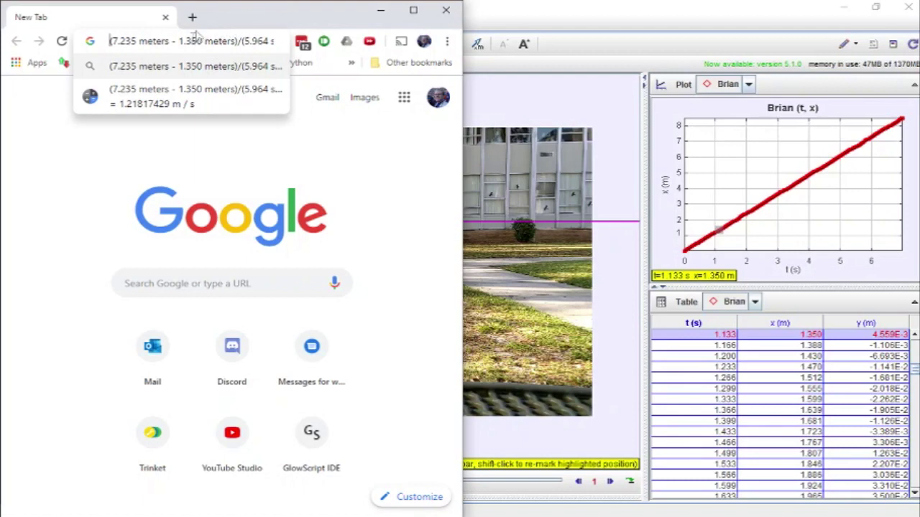
pyautogui.click(414, 11)
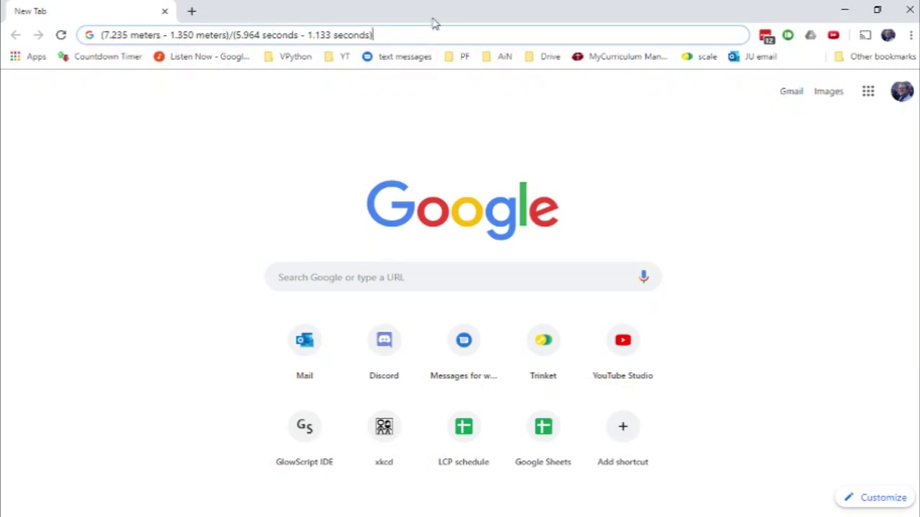
# - Evaluate the completed slope expression to get 1.21817429 m/s
pyautogui.press('Return')
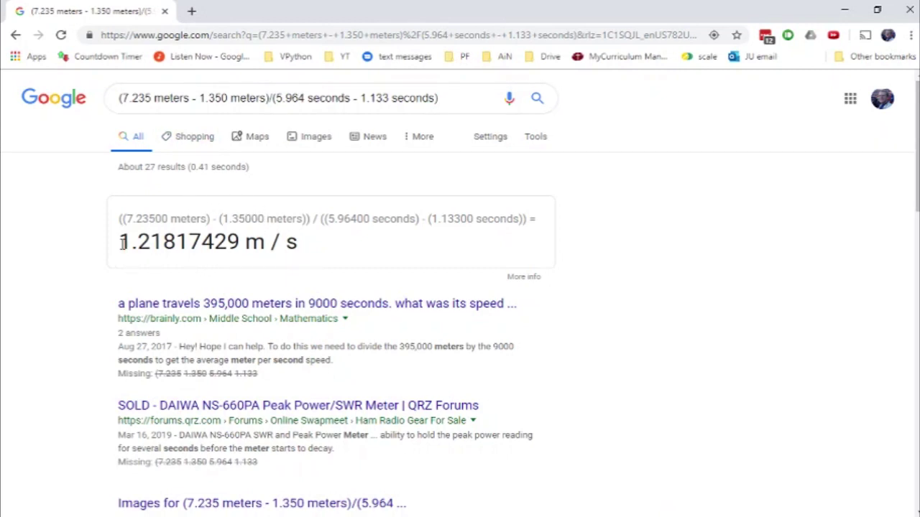
# - Highlight the 1.21817429 result and its leading 1.2, then return to Tracker
pyautogui.moveTo(123, 240); pyautogui.dragTo(302, 247)
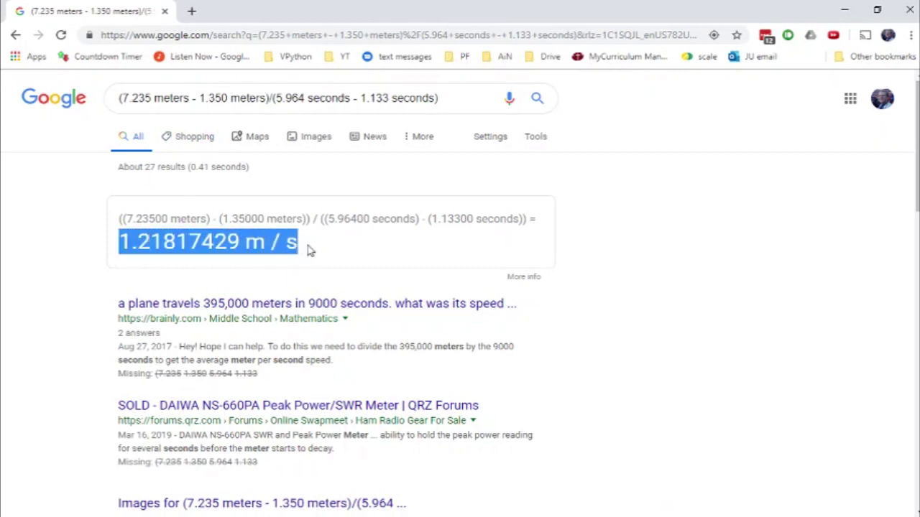
pyautogui.click(157, 265)
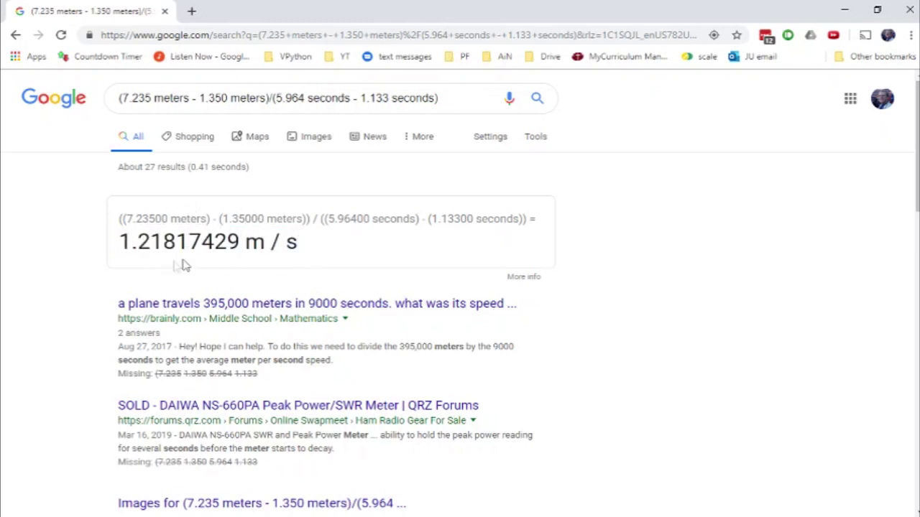
pyautogui.moveTo(151, 242); pyautogui.dragTo(240, 243)
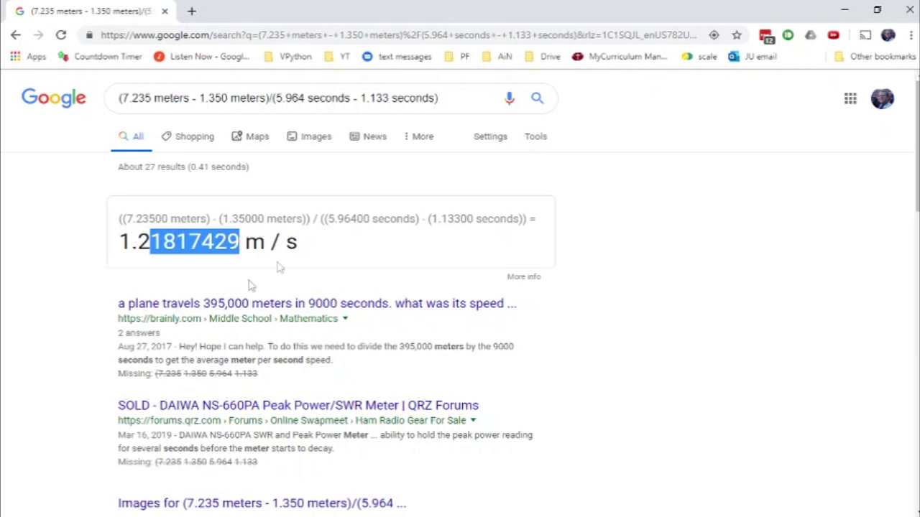
pyautogui.click(190, 249)
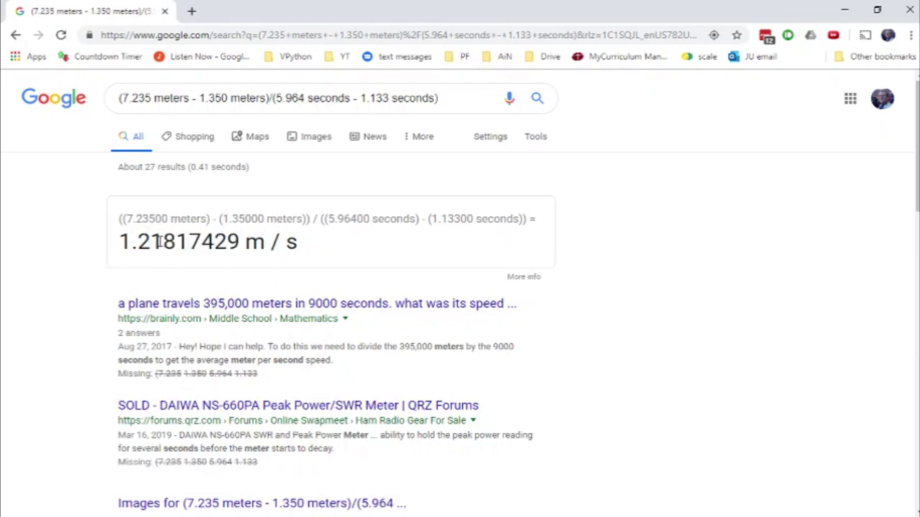
pyautogui.moveTo(153, 242); pyautogui.dragTo(240, 243)
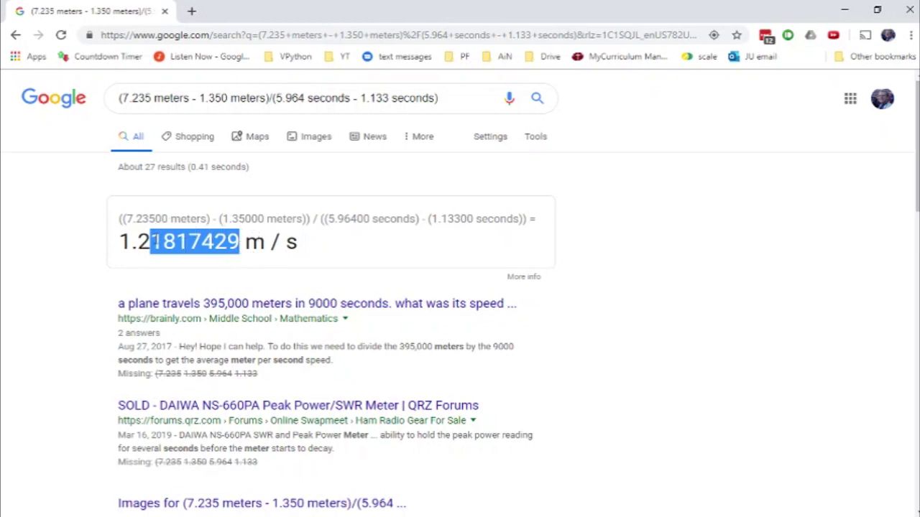
pyautogui.moveTo(138, 242); pyautogui.dragTo(119, 245)
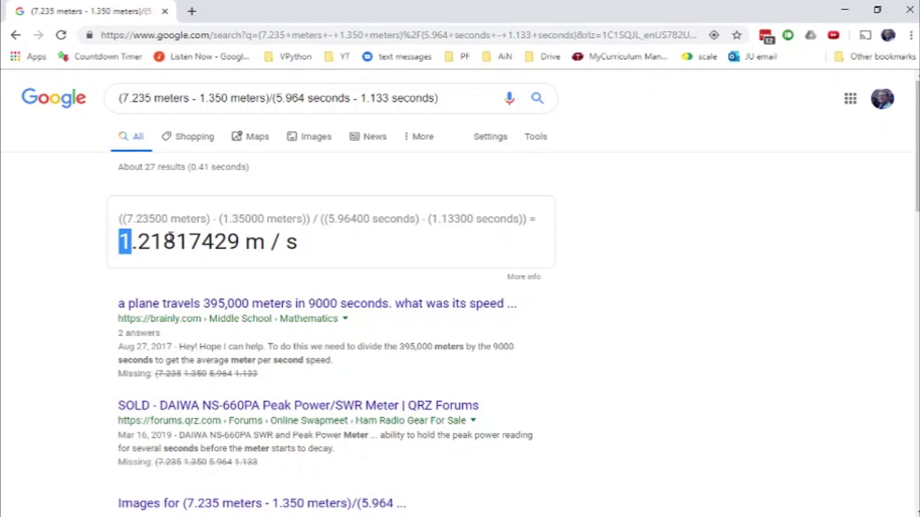
pyautogui.moveTo(119, 242); pyautogui.dragTo(149, 242)
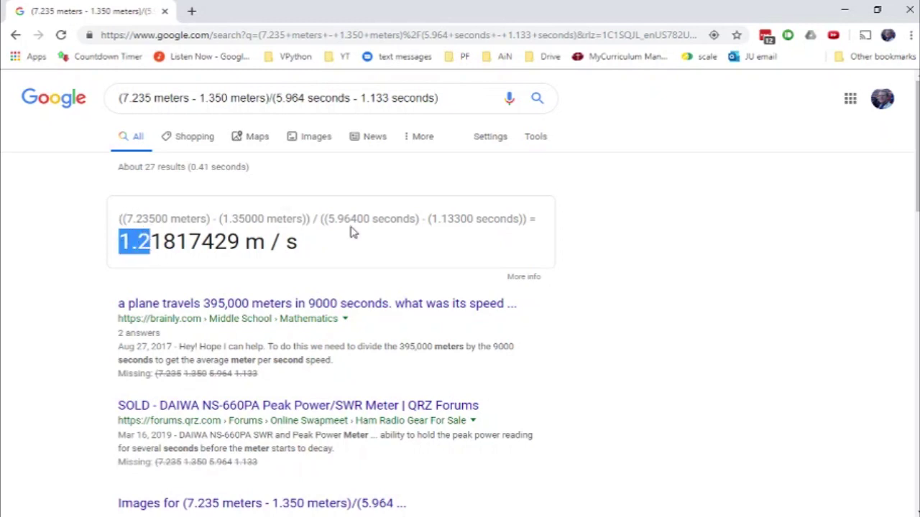
pyautogui.click(178, 243)
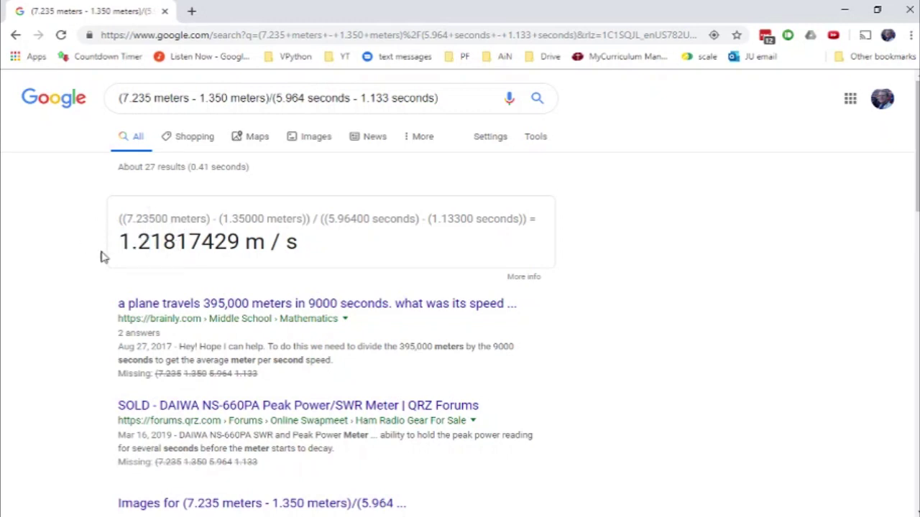
pyautogui.moveTo(118, 243); pyautogui.dragTo(239, 242)
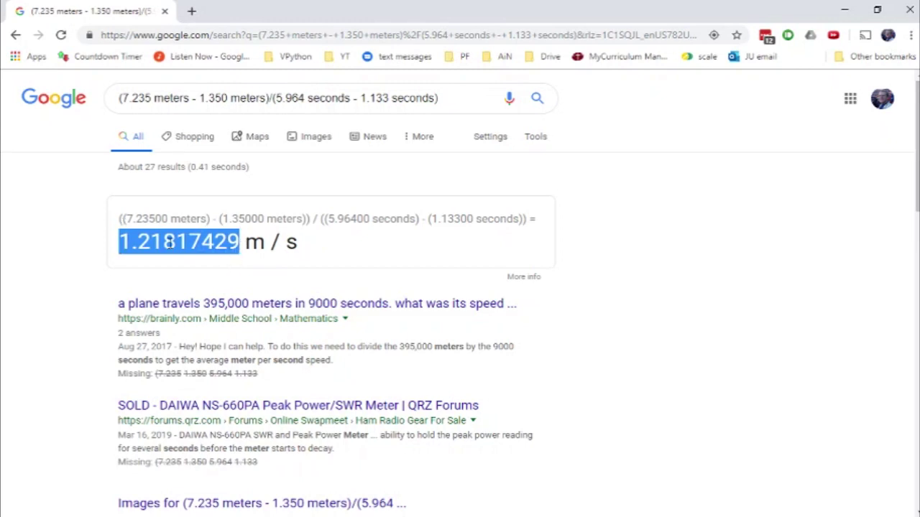
pyautogui.moveTo(115, 243); pyautogui.dragTo(151, 242)
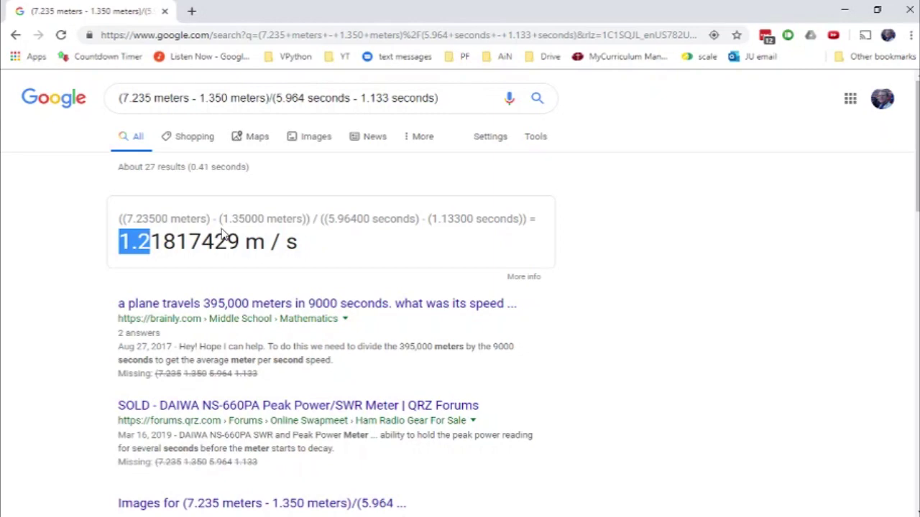
pyautogui.hotkey('alt', 'Tab')
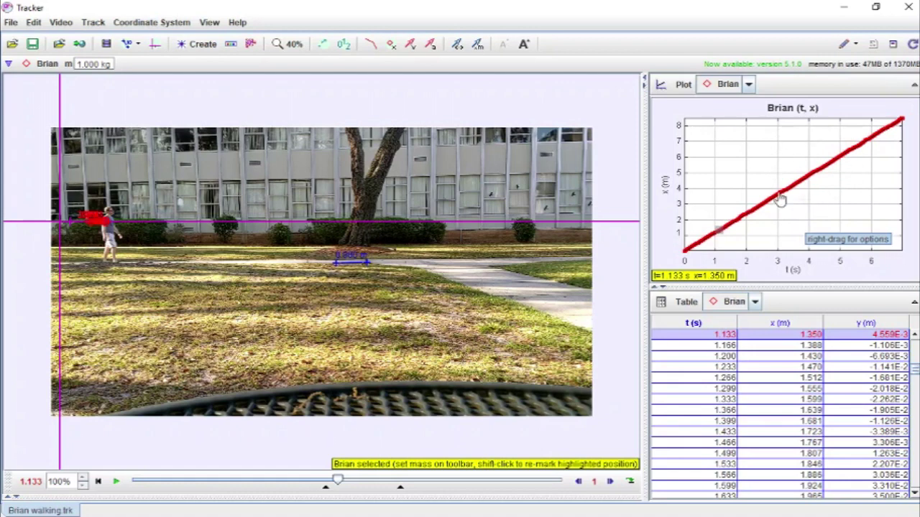
# - Change the graph's vertical axis to y position versus time
pyautogui.moveTo(875, 257)
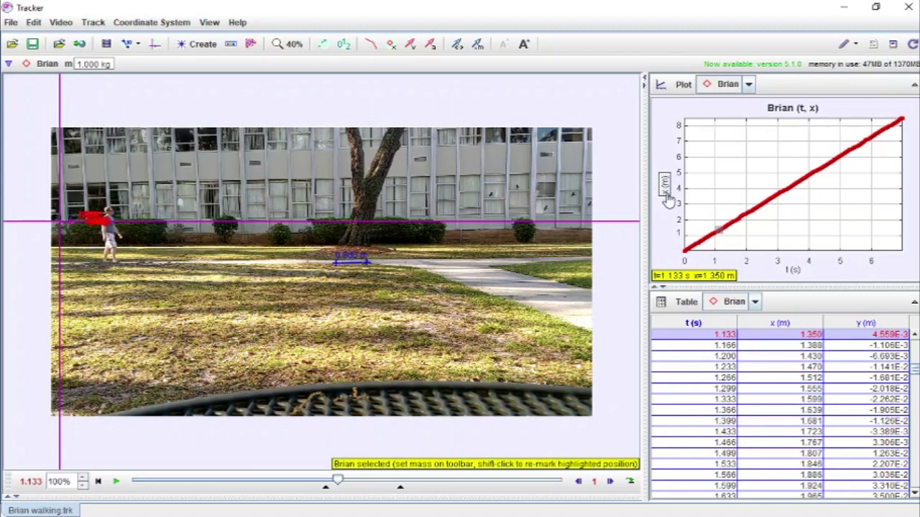
pyautogui.click(665, 187)
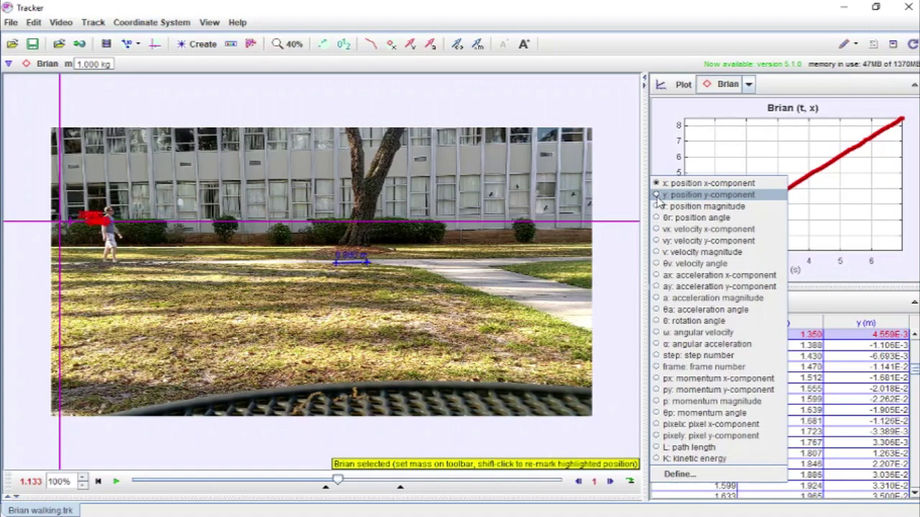
pyautogui.click(690, 195)
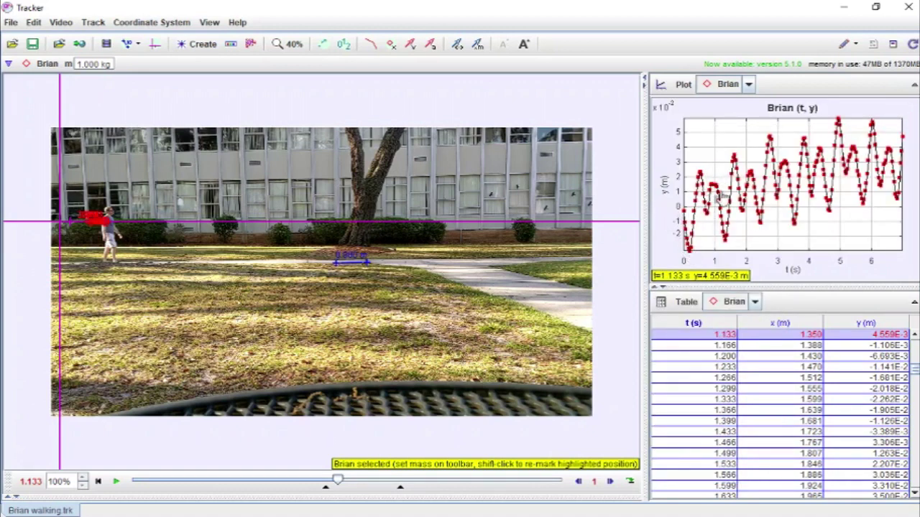
# - Rewind the walking video to its first frame and play it
pyautogui.click(327, 482)
pyautogui.scroll(3, 96, 240)
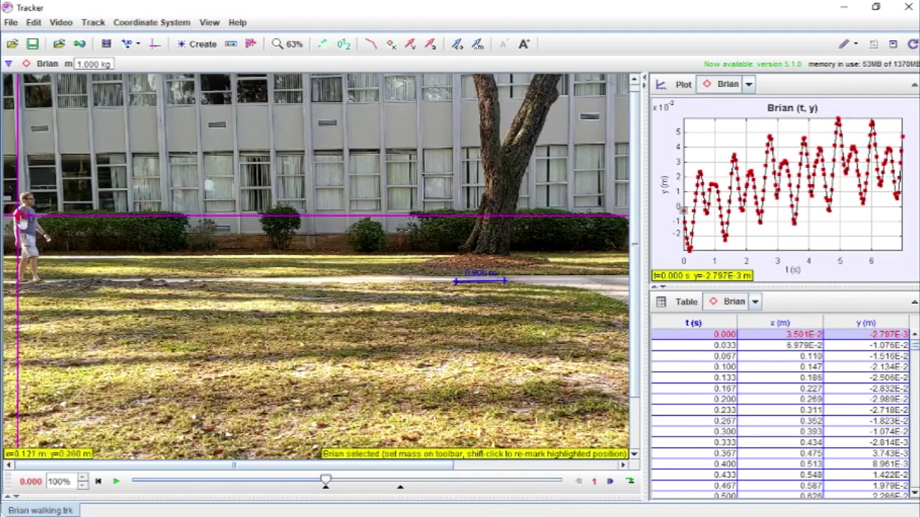
pyautogui.click(116, 482)
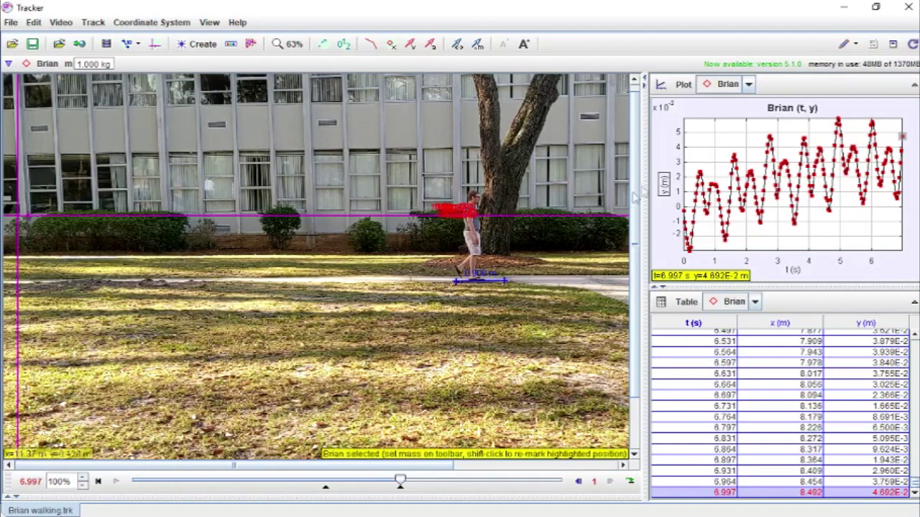
pyautogui.click(662, 185)
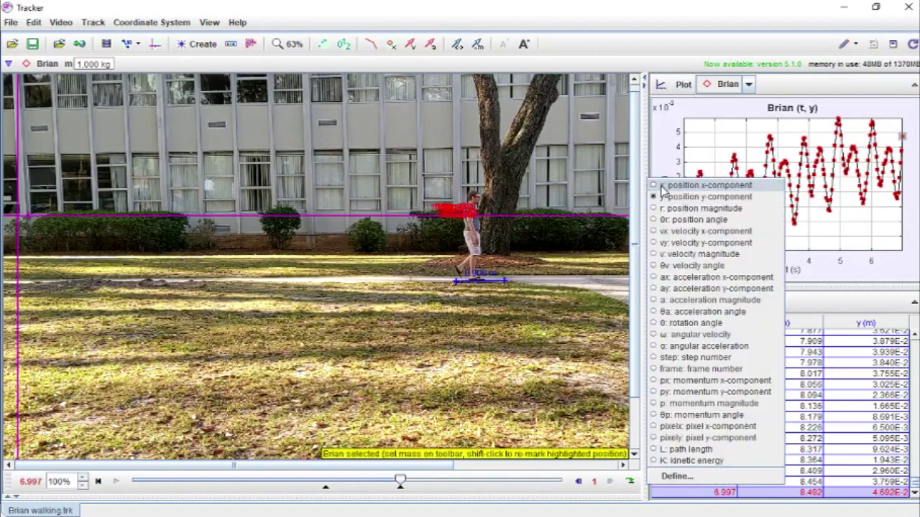
pyautogui.click(672, 186)
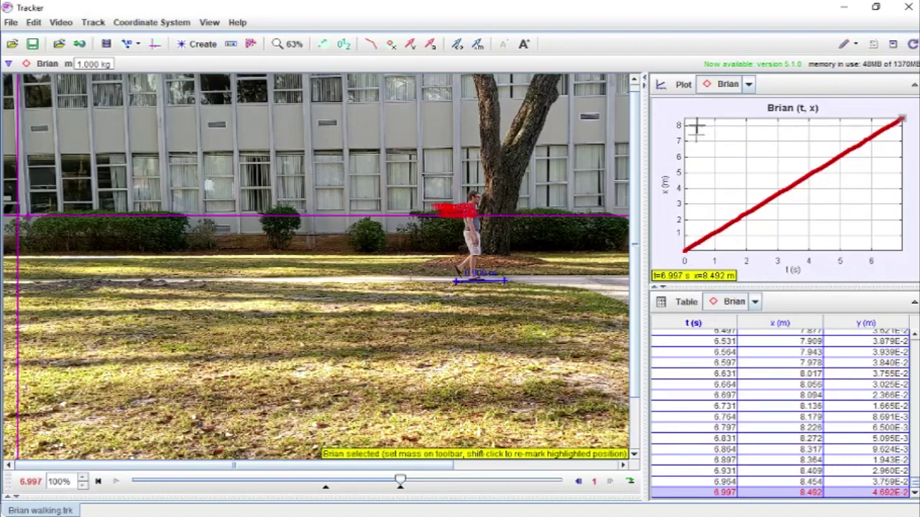
pyautogui.moveTo(673, 113)
pyautogui.moveTo(682, 248)
pyautogui.click(665, 184)
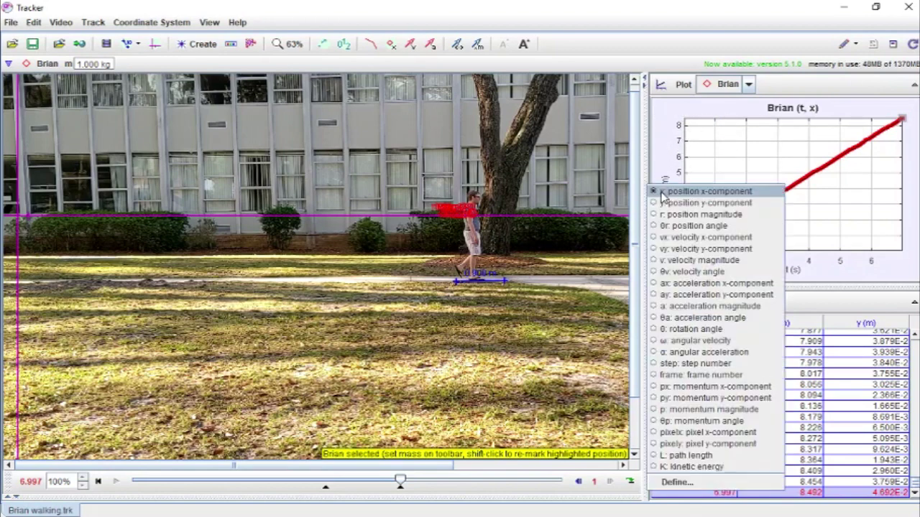
pyautogui.click(663, 203)
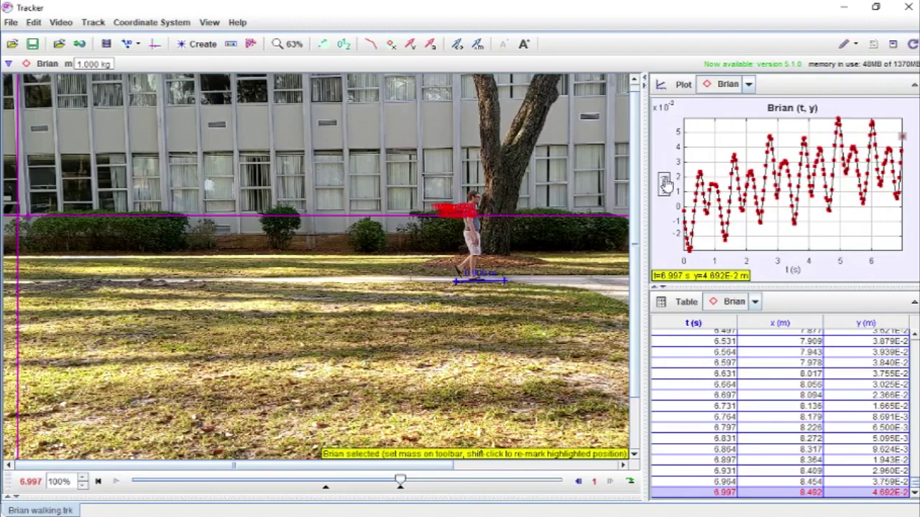
# - Plot y against x position, then replay the walk from near the start to 6.997 s
pyautogui.click(794, 273)
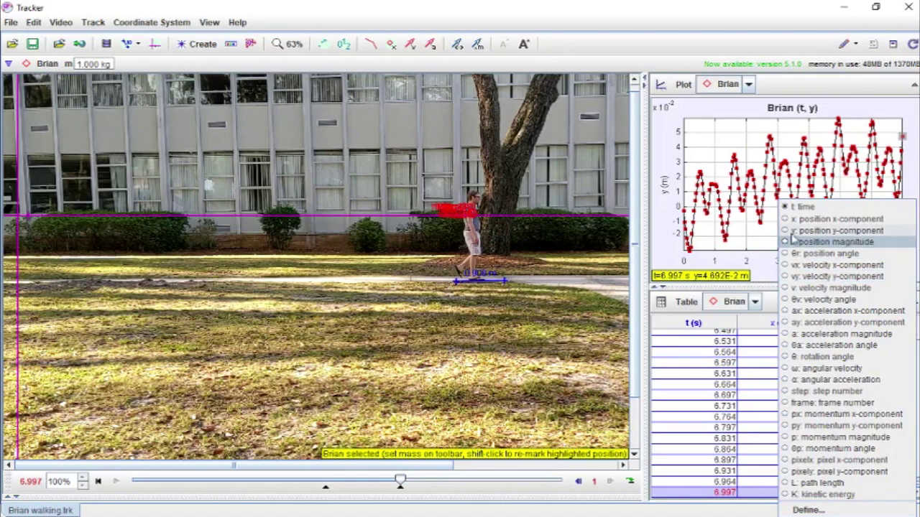
pyautogui.click(790, 219)
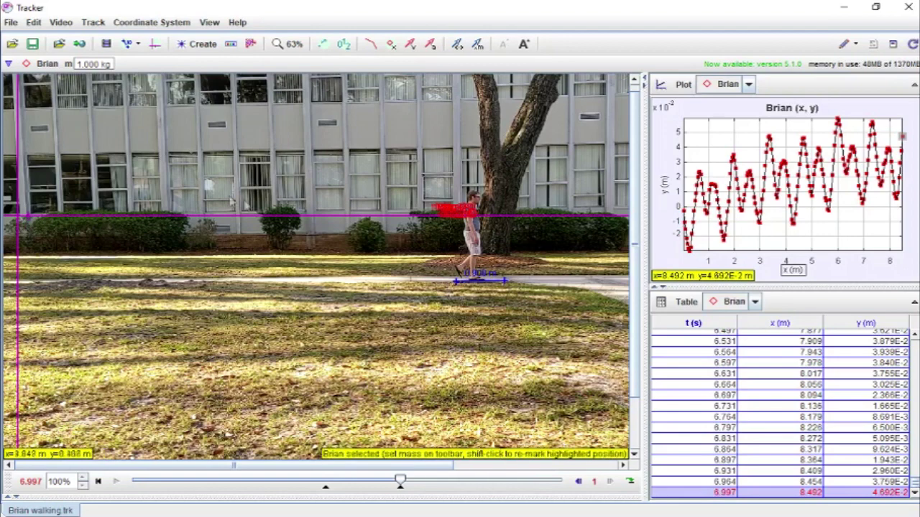
pyautogui.moveTo(398, 483); pyautogui.dragTo(327, 482)
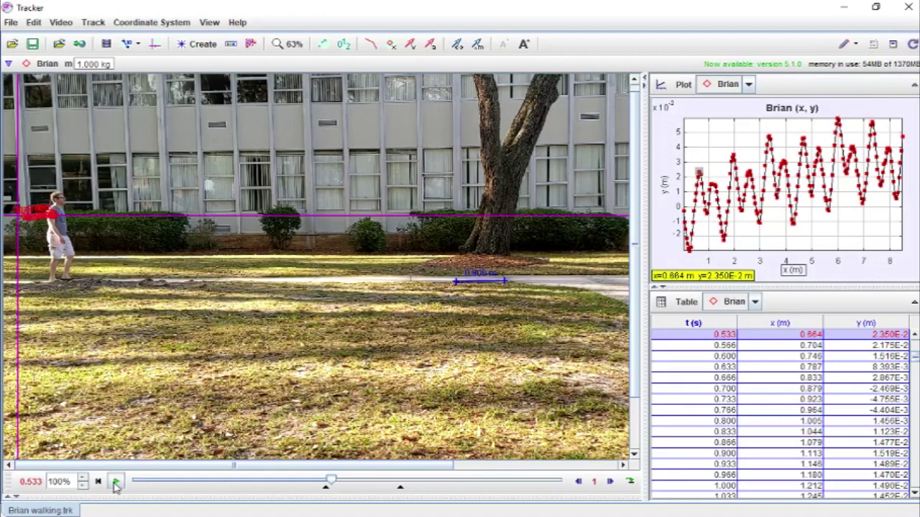
pyautogui.click(116, 481)
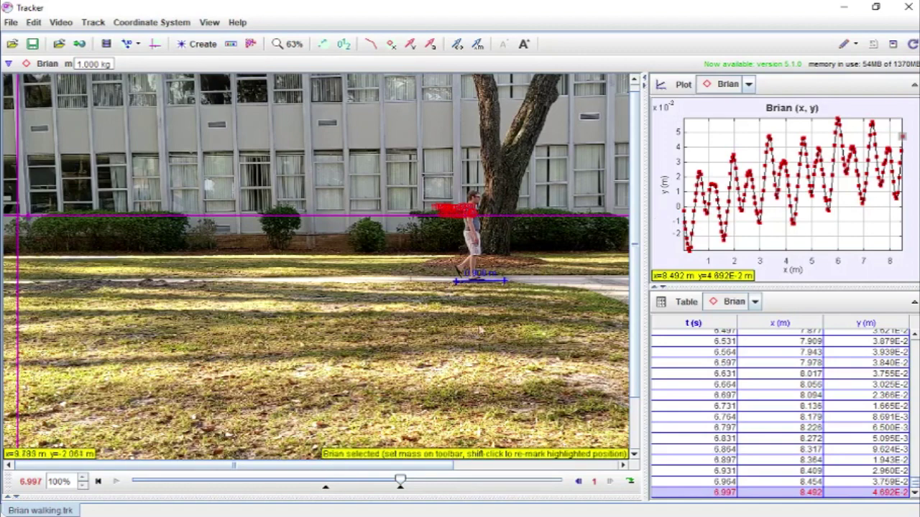
pyautogui.click(663, 185)
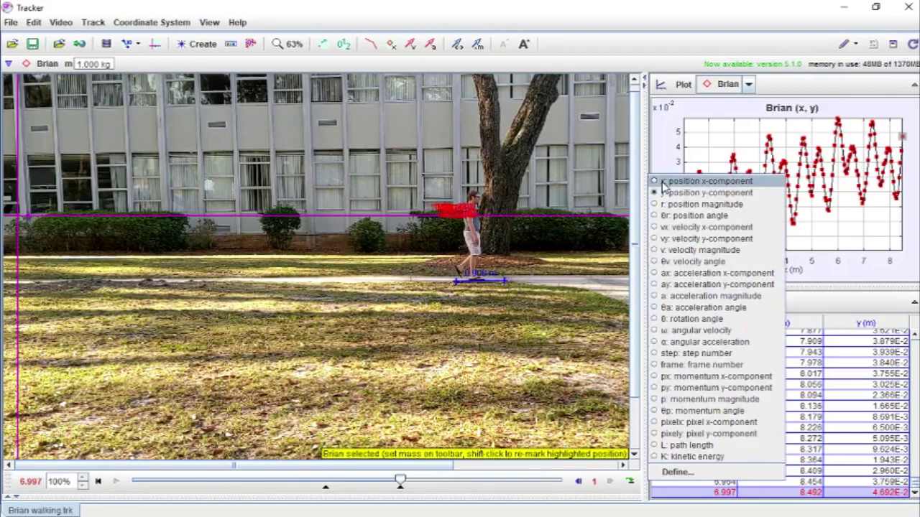
# - Plot vx on the vertical axis and enter 0 as its minimum value
pyautogui.click(689, 228)
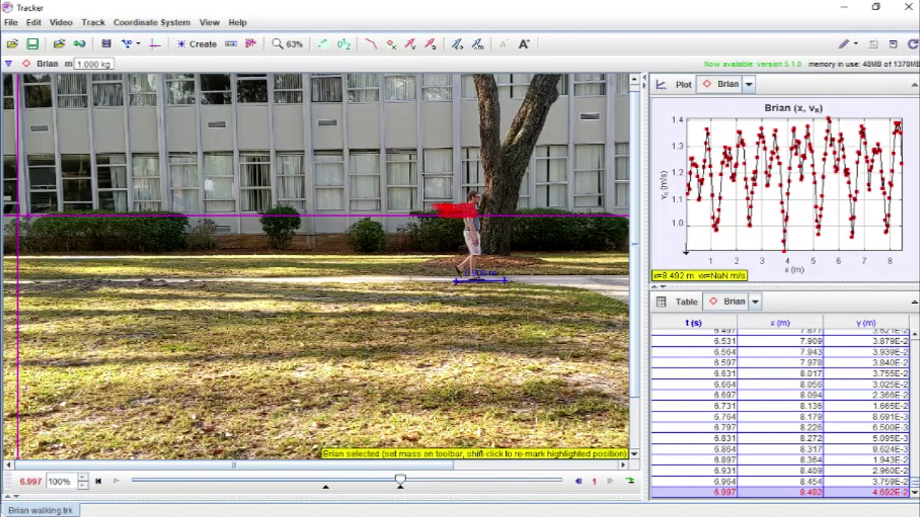
pyautogui.click(671, 250)
pyautogui.moveTo(675, 250)
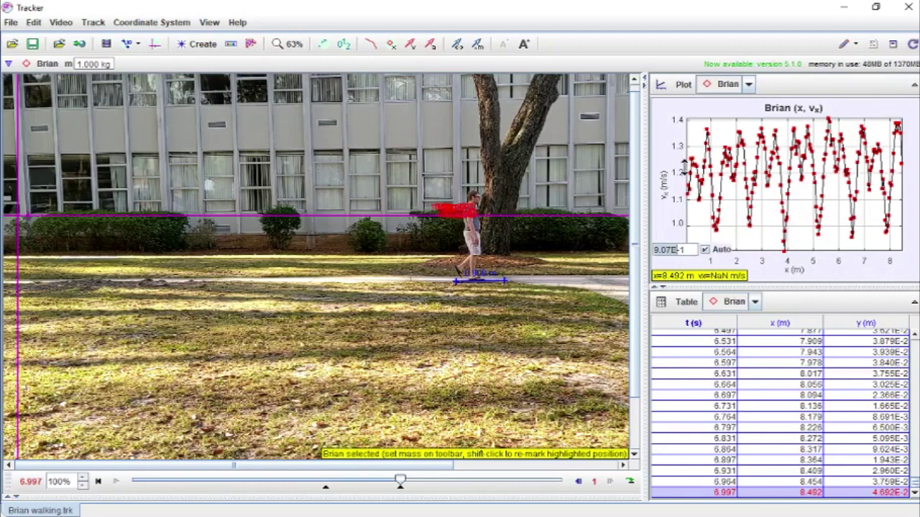
pyautogui.doubleClick(673, 250)
pyautogui.write('0')
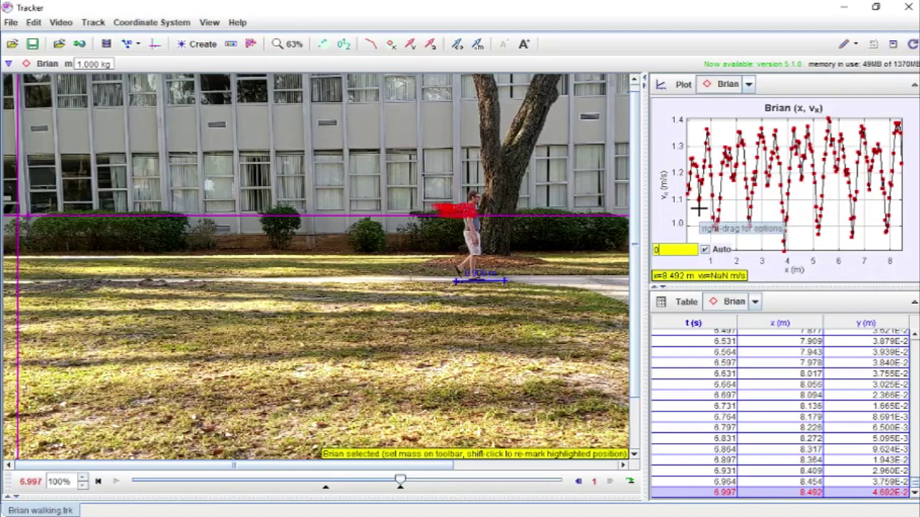
# - Apply the 0 minimum, plot vx against time, and bring back the 1.218 m/s result in Chrome
pyautogui.press('Return')
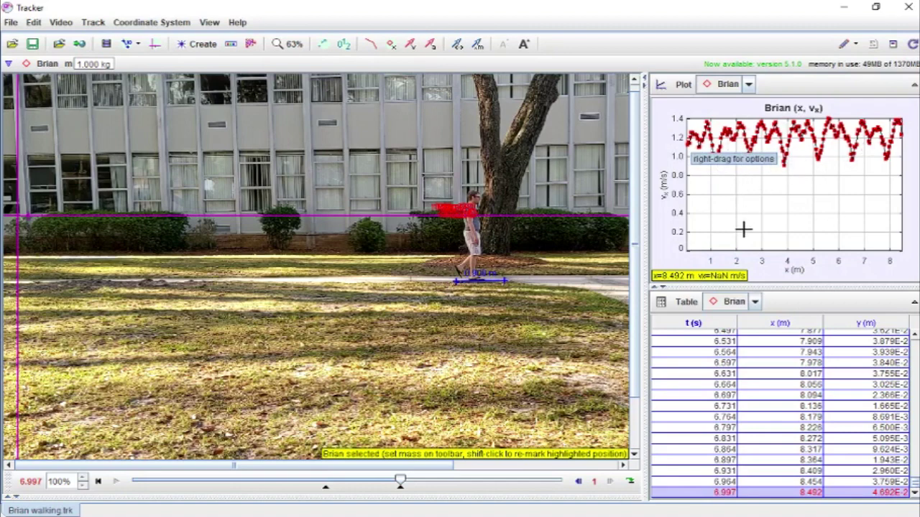
pyautogui.click(801, 274)
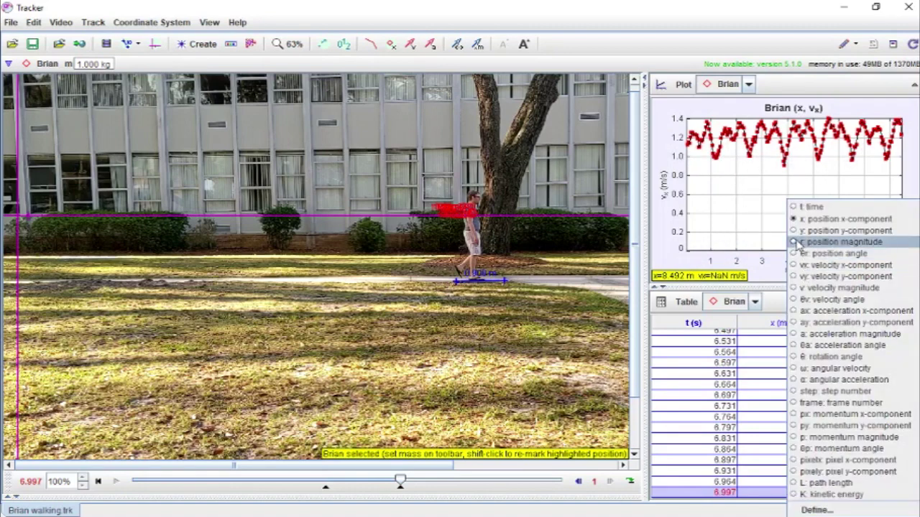
pyautogui.click(795, 208)
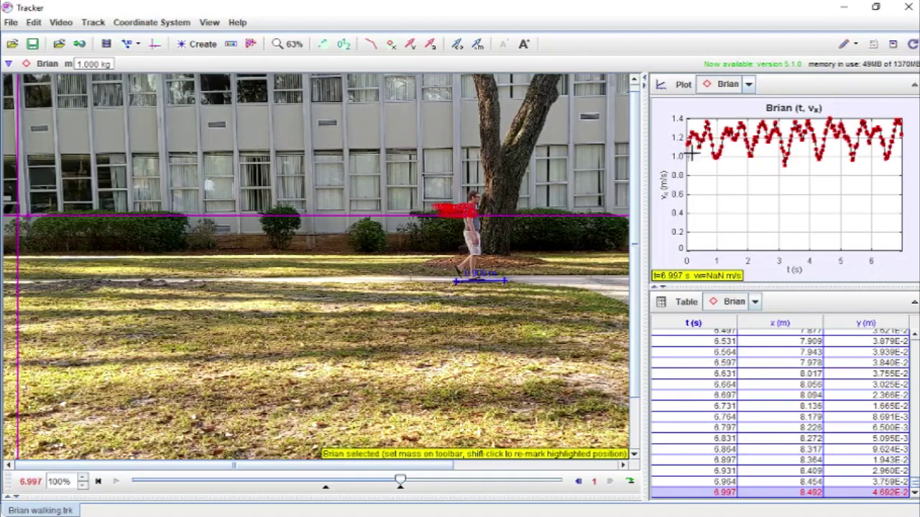
pyautogui.hotkey('alt', 'Tab')
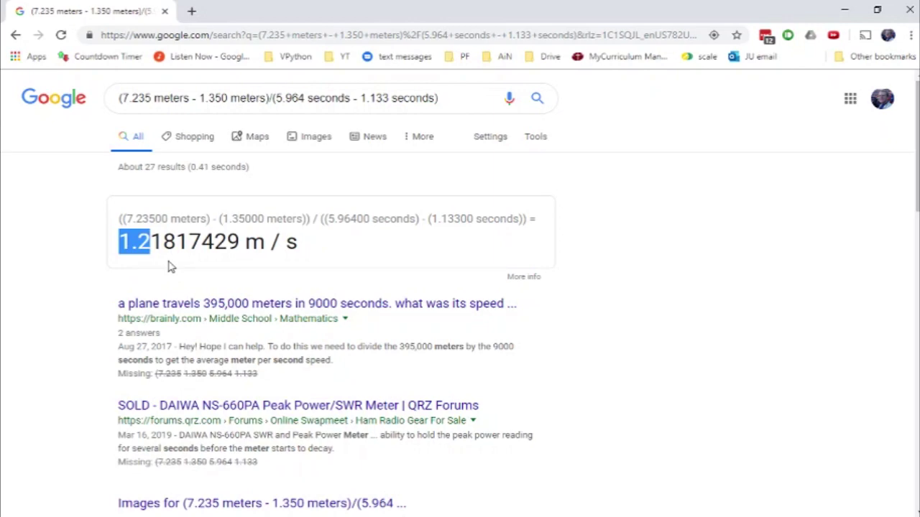
# - Snap the Chrome 1.218 m/s slope result left with Tracker's vx–t graph right, then restore Tracker full screen
pyautogui.hotkey('alt', 'Tab')
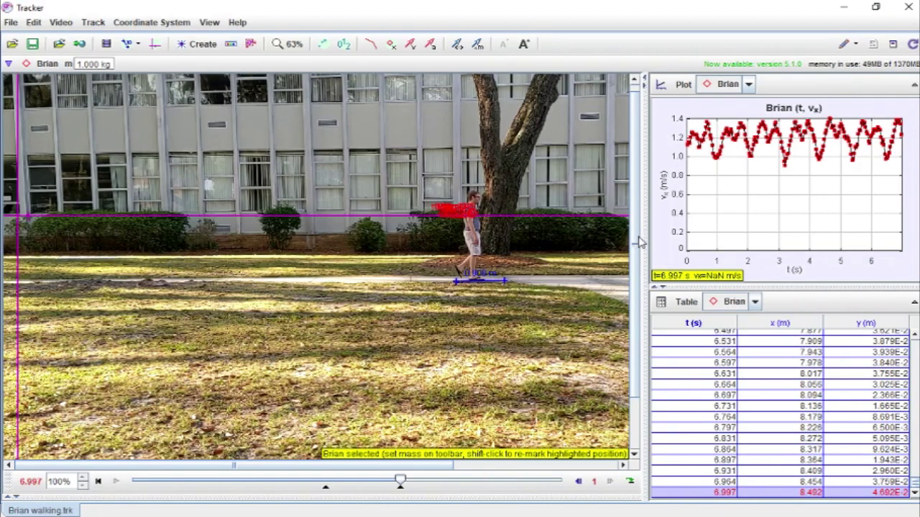
pyautogui.hotkey('alt', 'Tab')
pyautogui.press('super+Left')
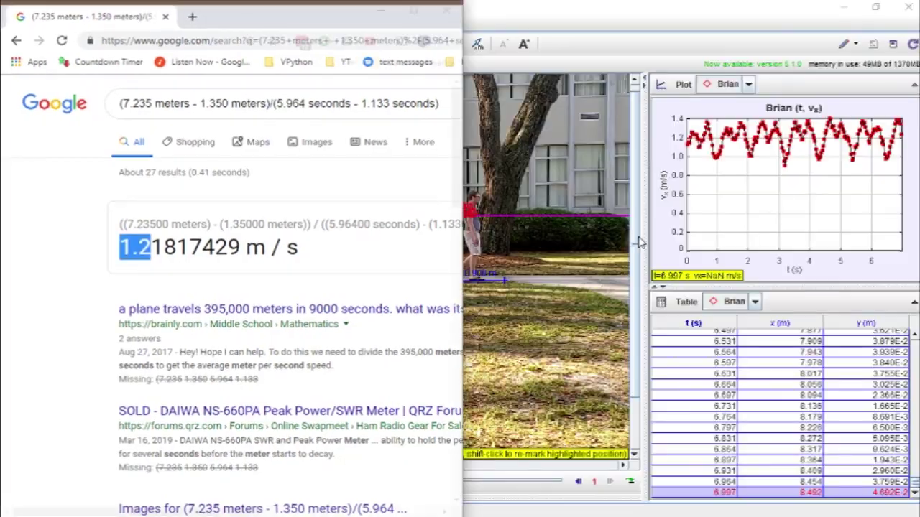
pyautogui.click(640, 242)
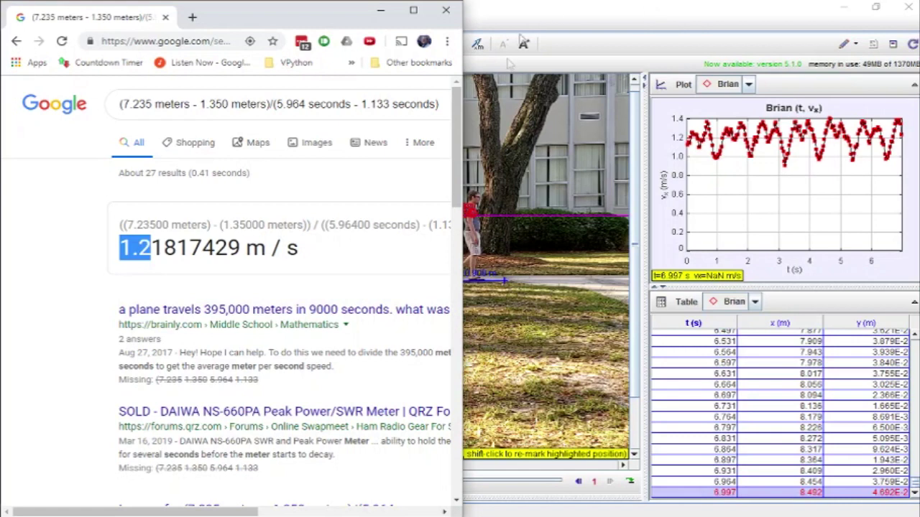
pyautogui.click(649, 17)
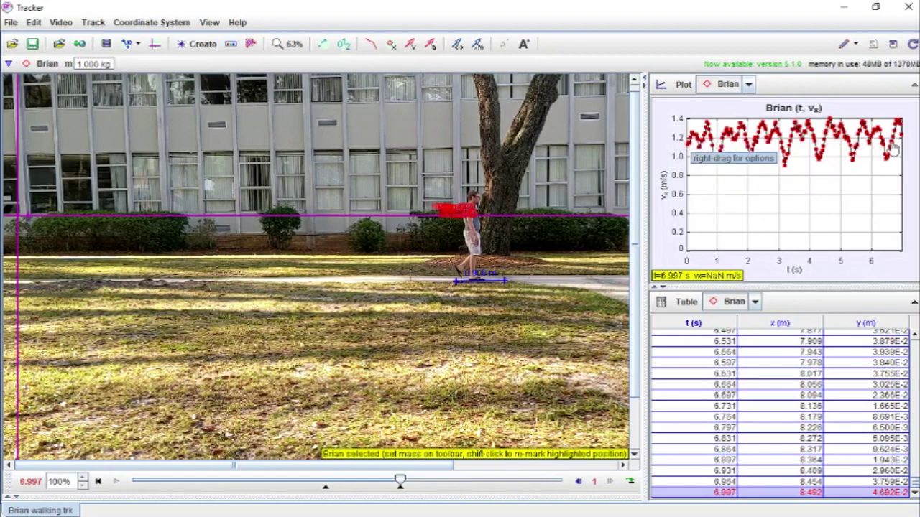
# - Change the Brian graph's vertical axis from vx to 'ax: acceleration x-component'
pyautogui.click(666, 189)
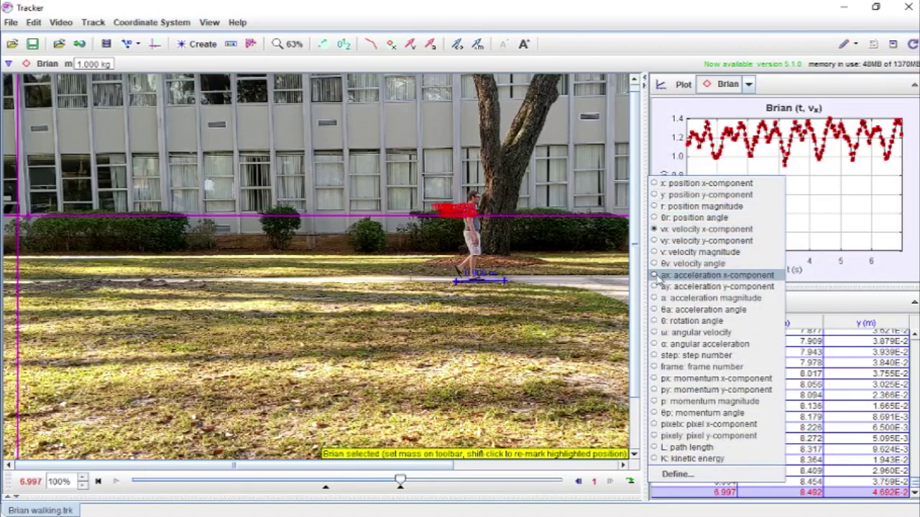
pyautogui.click(721, 278)
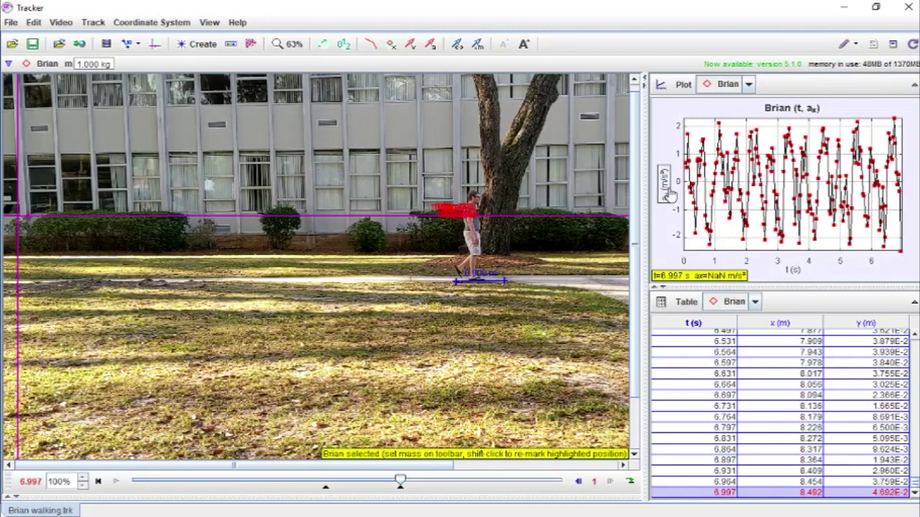
pyautogui.moveTo(669, 120)
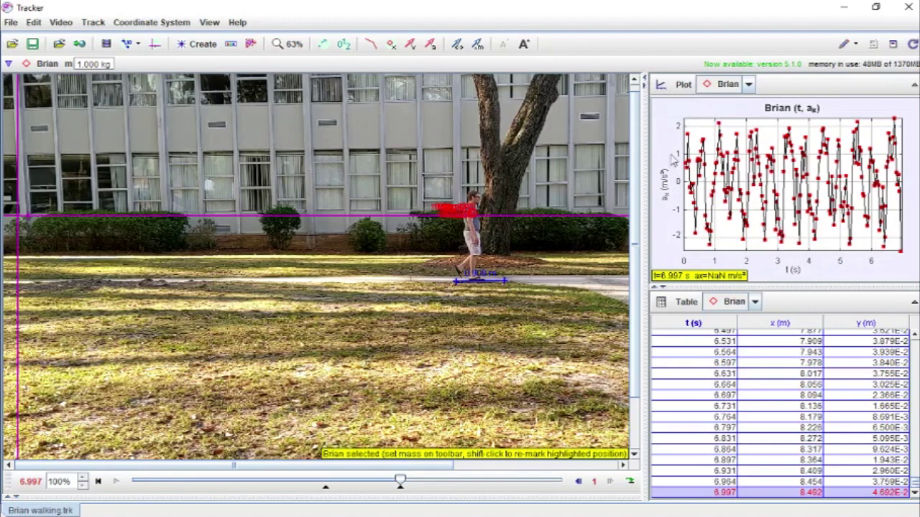
pyautogui.click(669, 121)
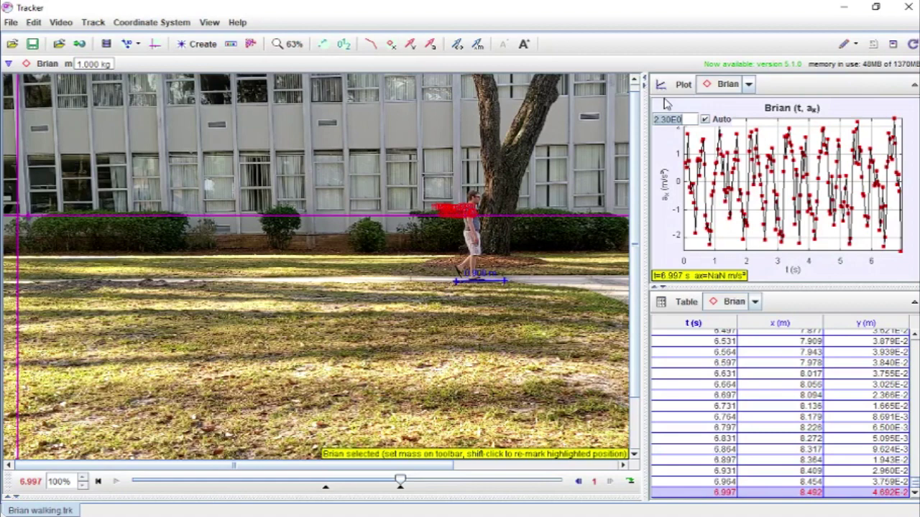
# - Set the ax–t graph's vertical axis maximum to 9.8 and minimum to -9.8
pyautogui.write('9.8')
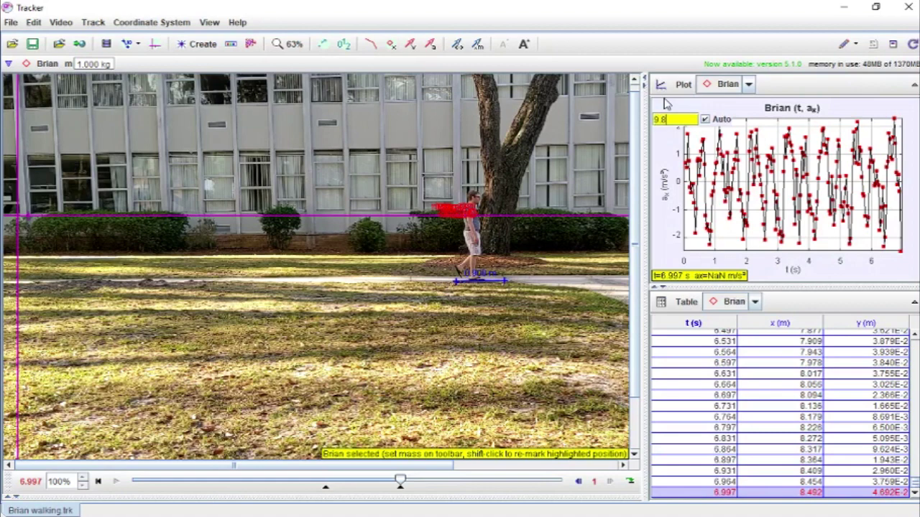
pyautogui.press('Return')
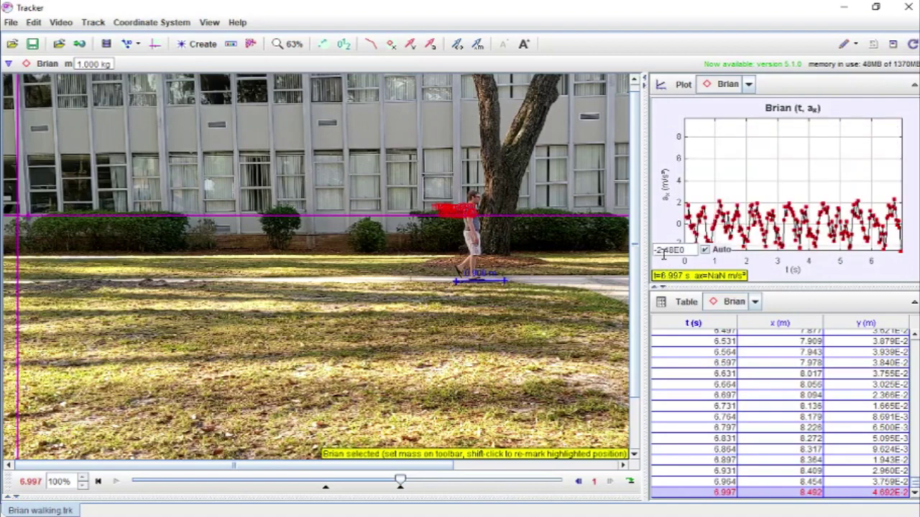
pyautogui.write('-9.8')
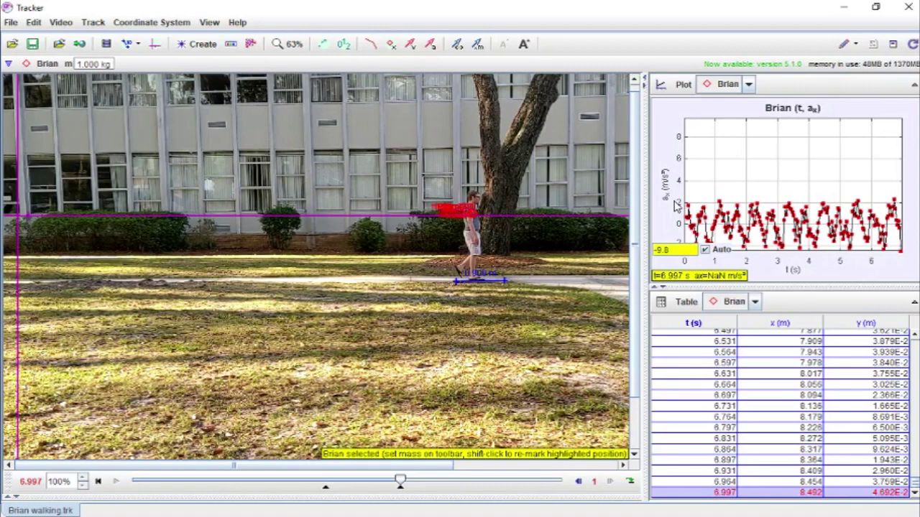
pyautogui.press('Return')
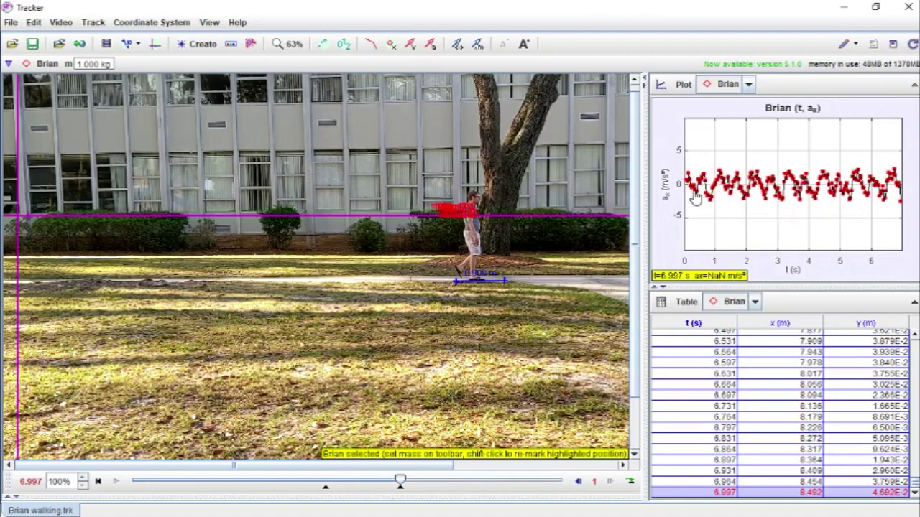
pyautogui.click(666, 188)
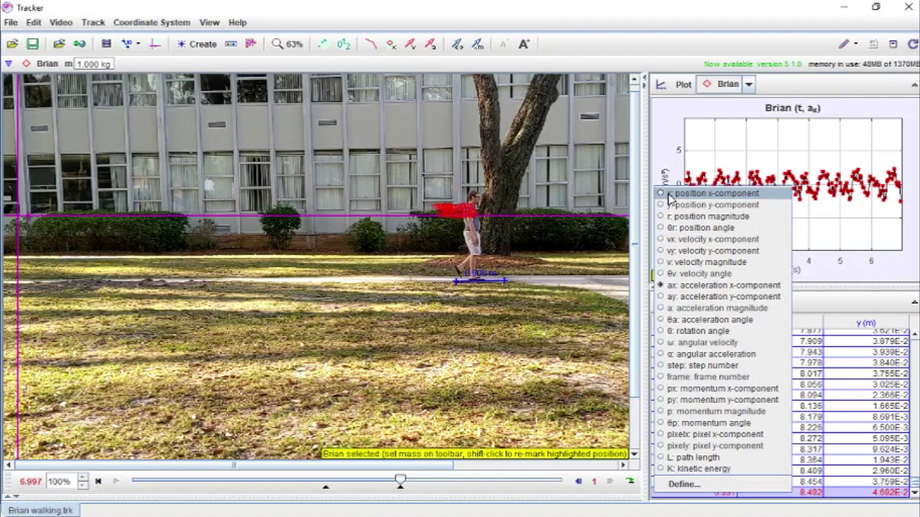
# - Switch the vertical axis back to 'x: position x-component'
pyautogui.click(669, 195)
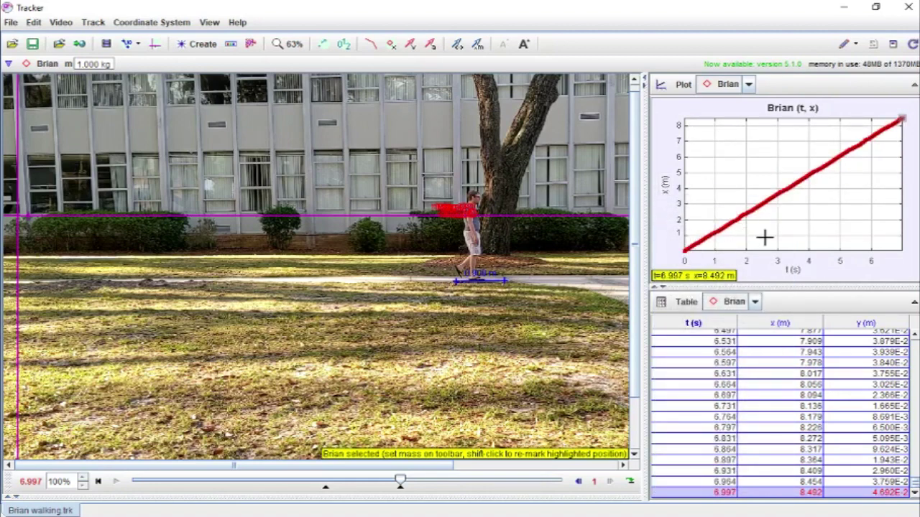